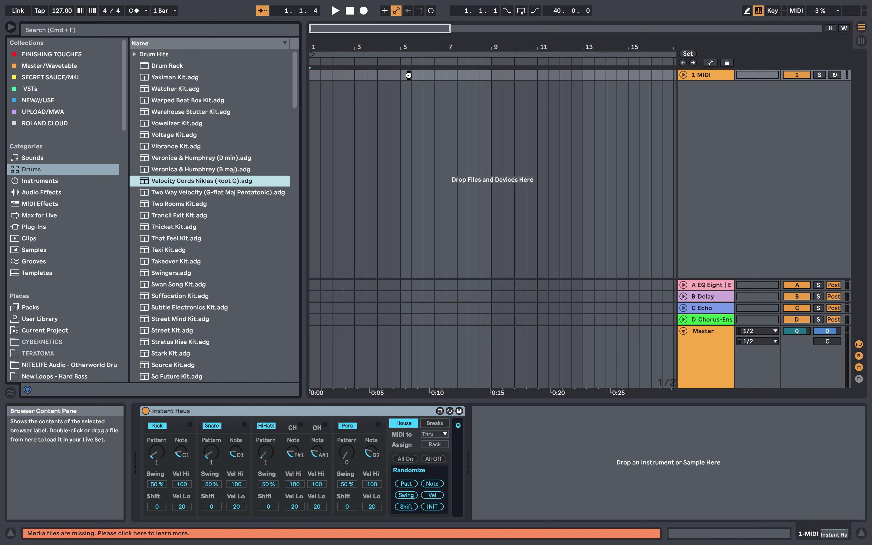
Step: Play the Instant Haus pattern through the Velocity Cords Niklas kit and make the first track's lane taller
key(space)
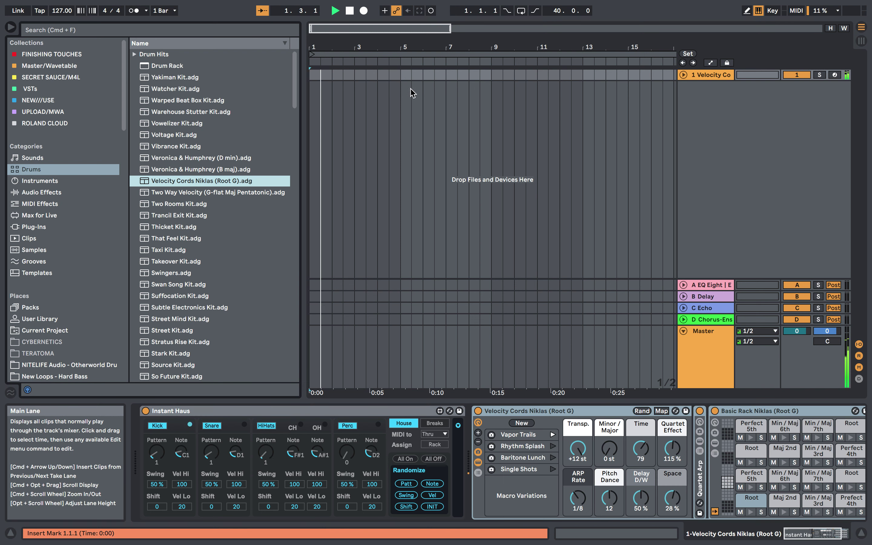
scroll(426, 158, down, 4)
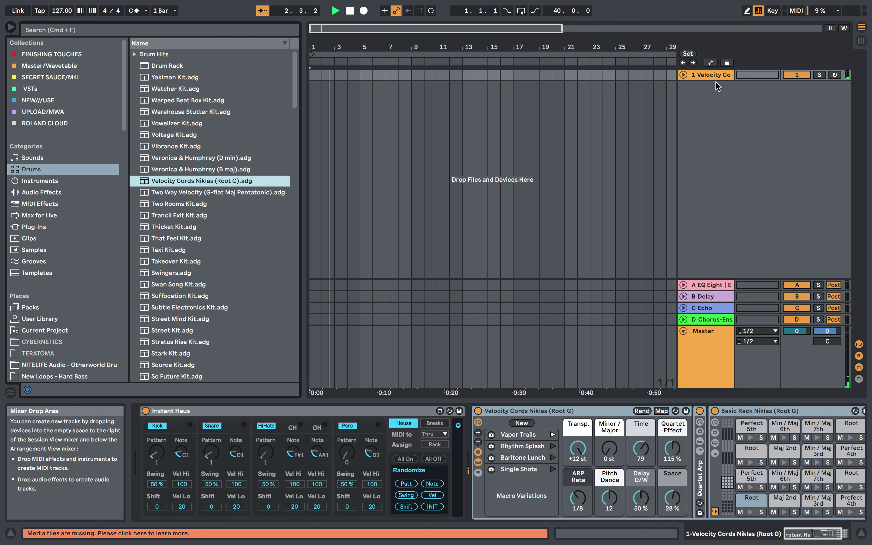
drag(716, 81, 713, 132)
scroll(499, 90, up, 2)
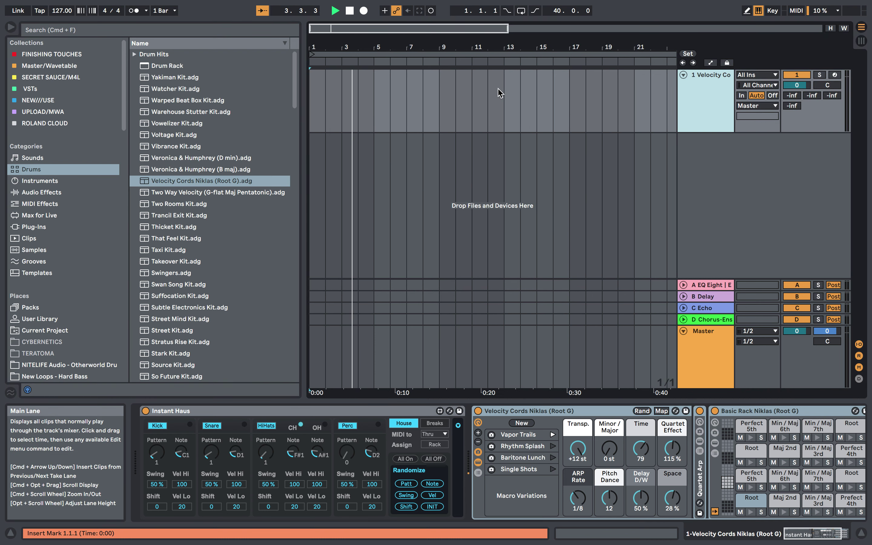
key(space)
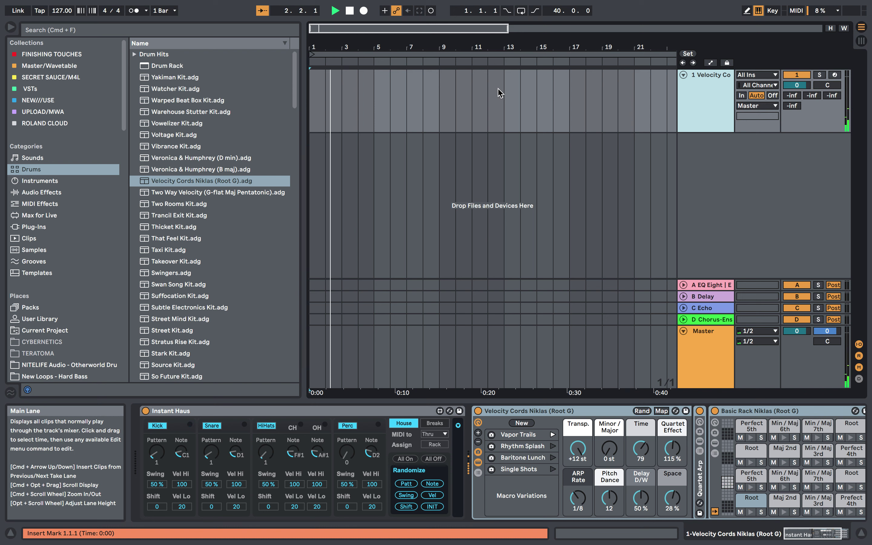
Step: Insert an audio track, set its input to the Velocity Cords track with monitoring off, and arm it for recording
right_click(713, 172)
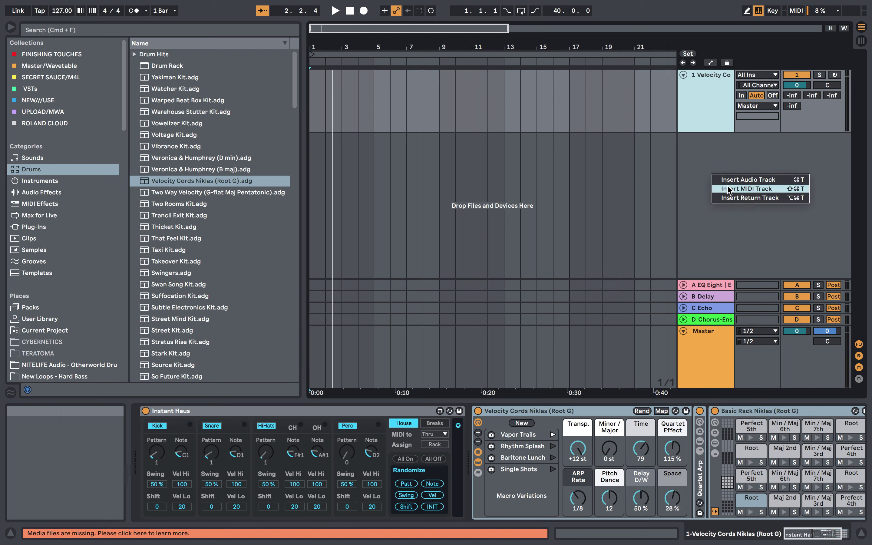
click(736, 179)
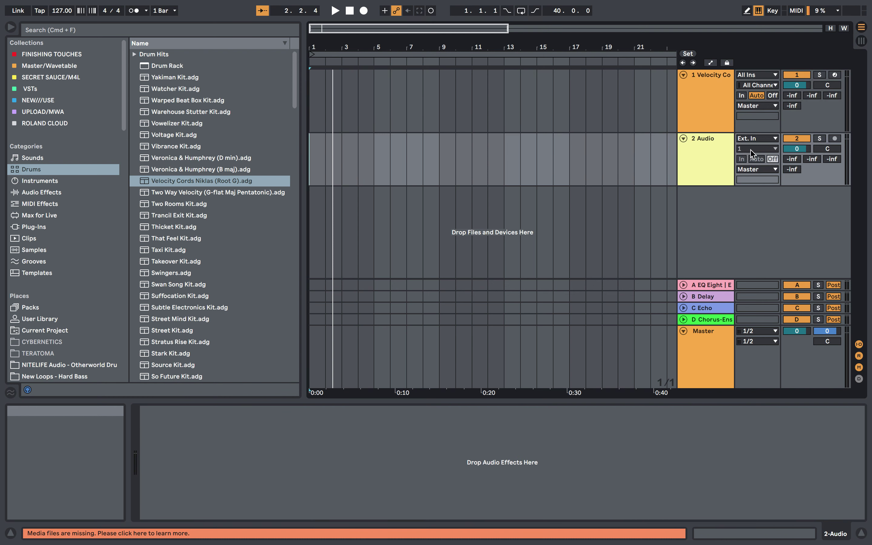
click(757, 138)
click(760, 178)
click(773, 159)
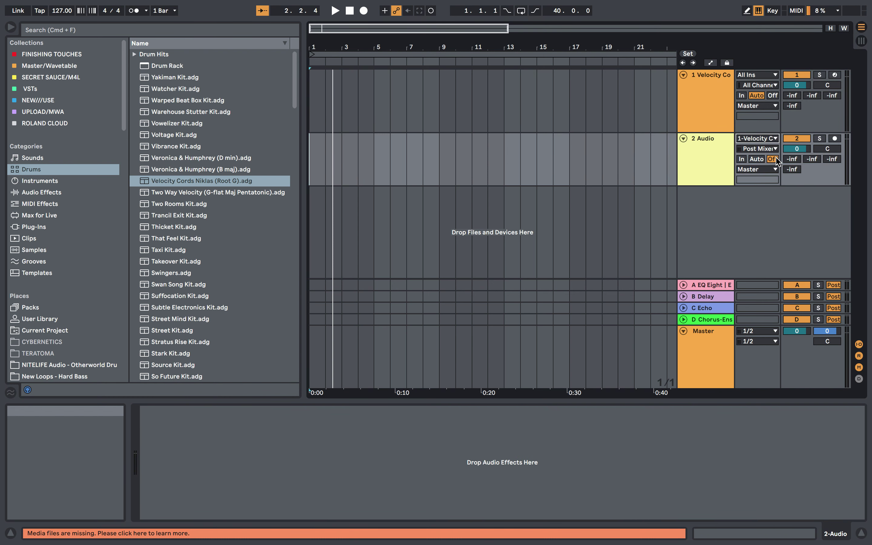
click(835, 139)
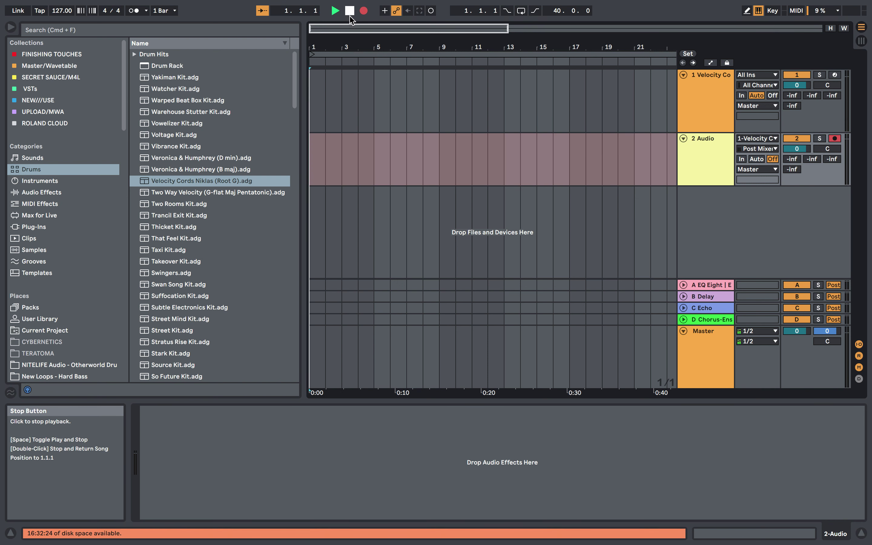
Step: Record a short take of the Velocity Cords beat onto the armed audio track and stop playback
key(space)
key(space)
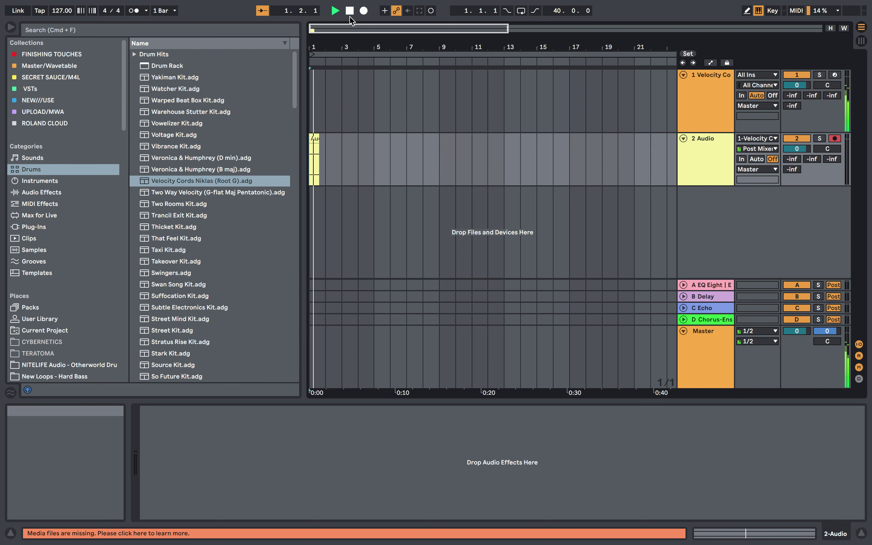
click(349, 13)
Step: Remove the Velocity Cords Niklas kit from the MIDI track and delete the recorded audio track
click(695, 124)
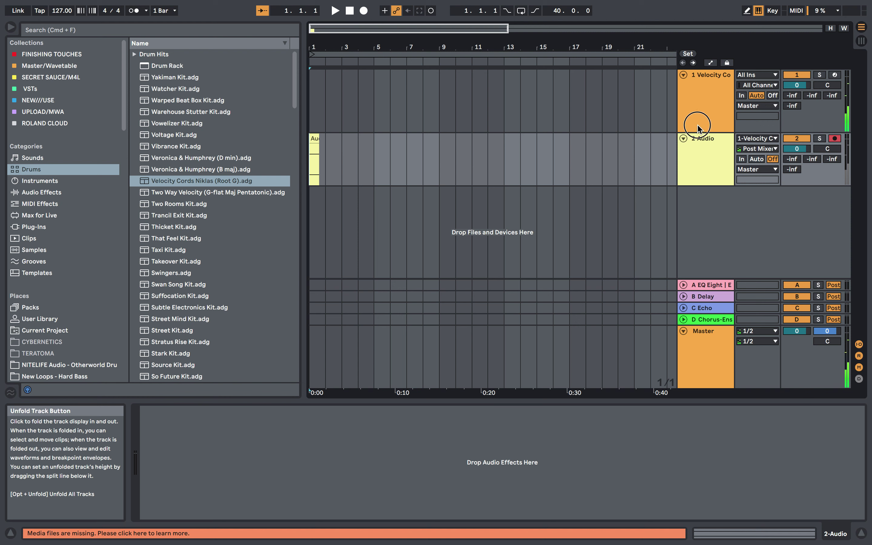
key(Delete)
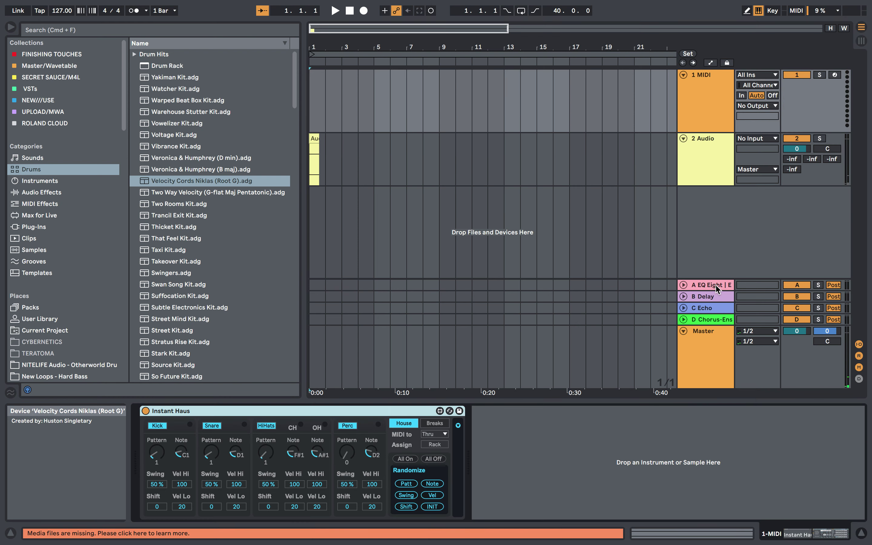
click(705, 159)
key(Delete)
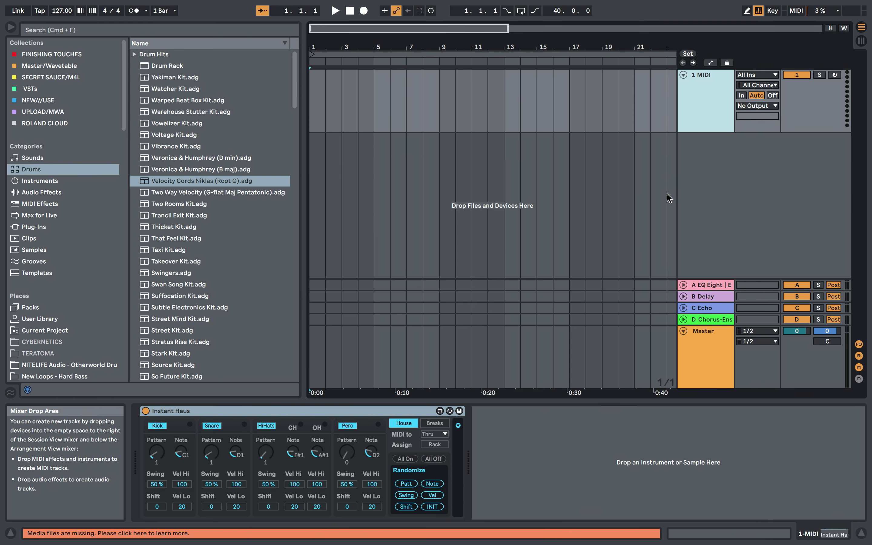
Step: Load Trancil Exit Kit onto the MIDI track, play it, and lower the track volume to -10.5 dB
click(217, 216)
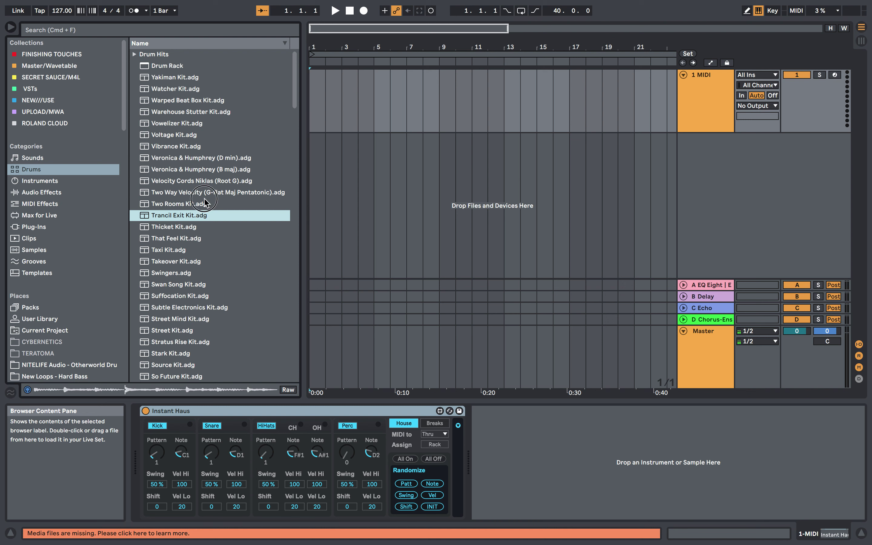
key(space)
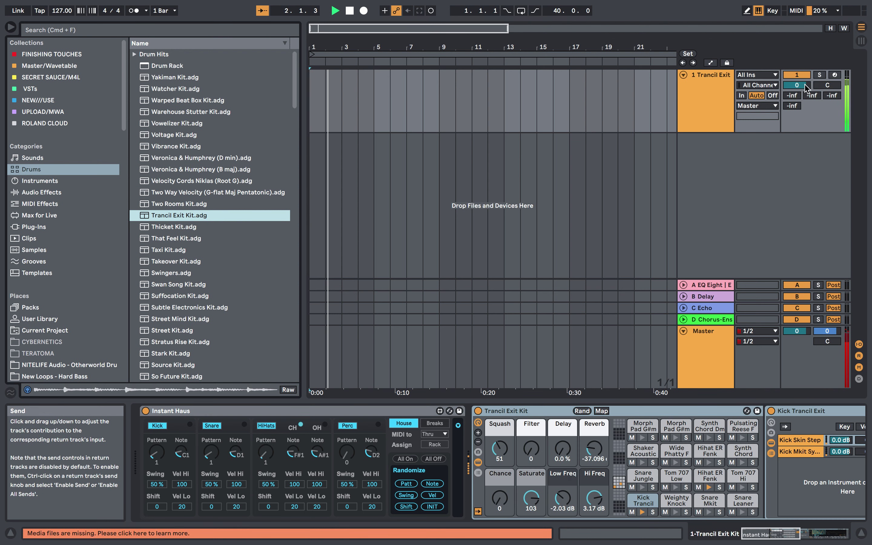
drag(796, 85, 810, 90)
Step: Replace the drum kit on the MIDI track with Swan Song Kit and play the pattern through it
key(space)
drag(224, 284, 377, 97)
key(space)
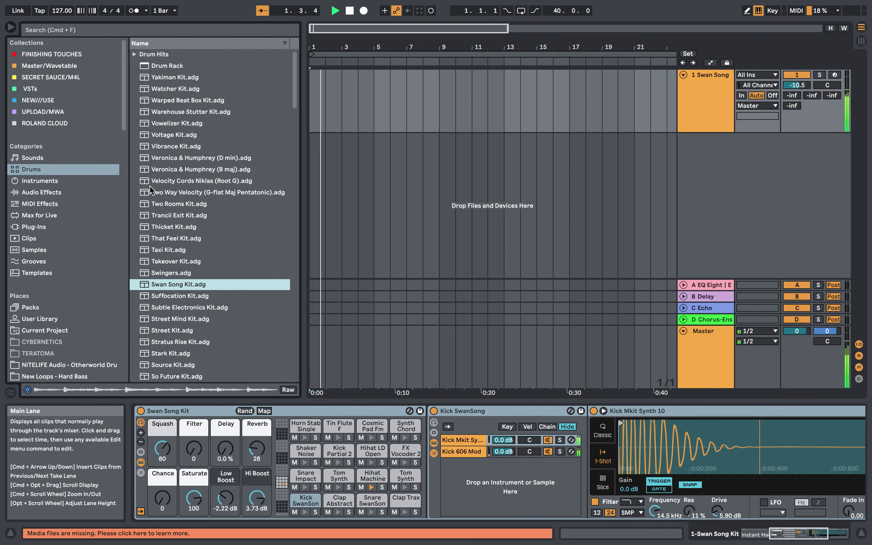
Step: Replace the drum kit on the MIDI track with LD Core Kit and play the pattern through it
scroll(180, 119, down, 10)
click(177, 189)
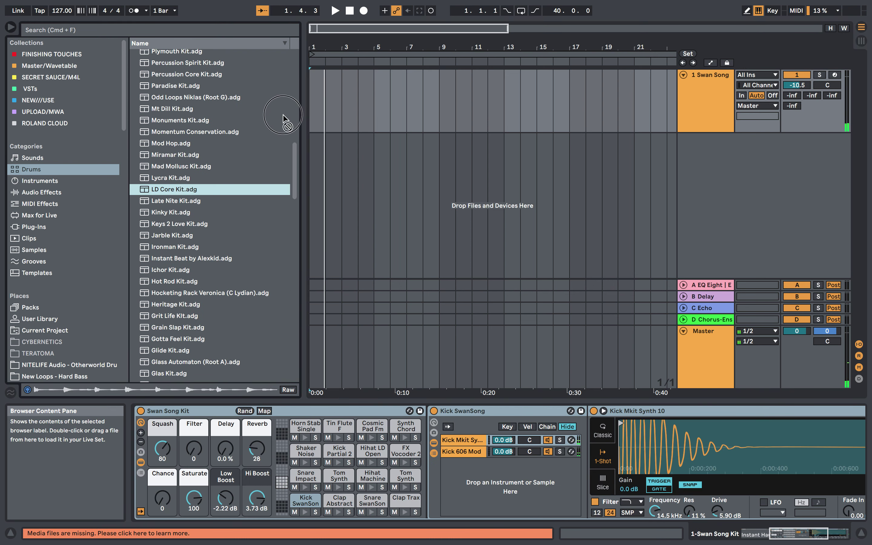
drag(347, 86, 348, 87)
key(space)
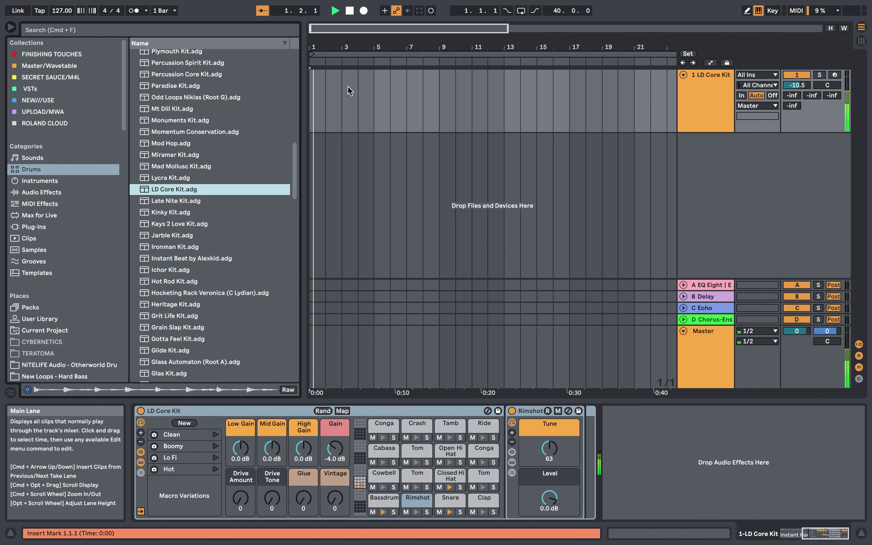
Step: Replace the drum kit on the MIDI track with Heritage Kit and play the pattern through it
scroll(195, 275, down, 3)
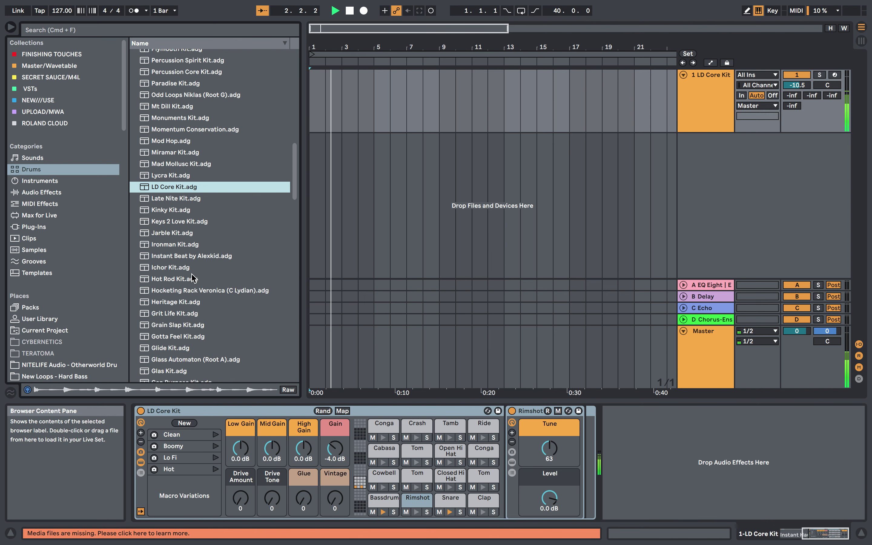
click(196, 271)
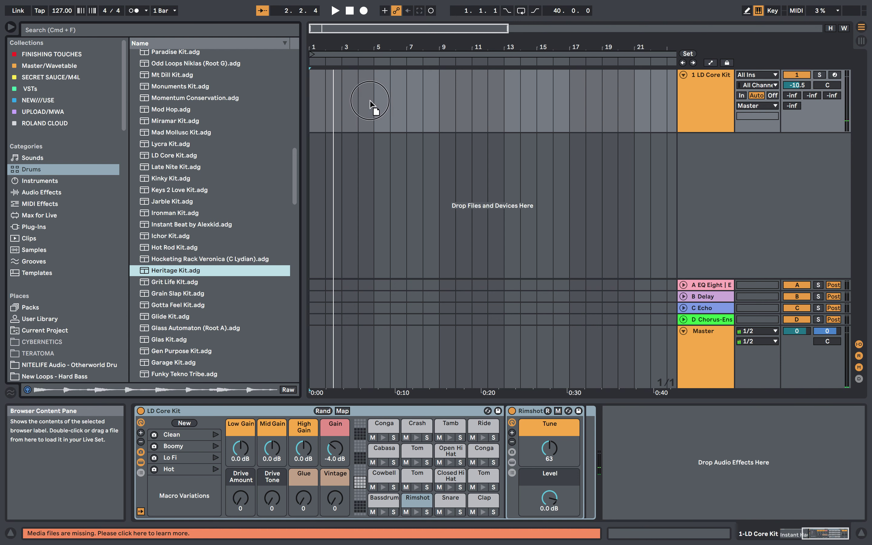
drag(384, 90, 385, 90)
key(space)
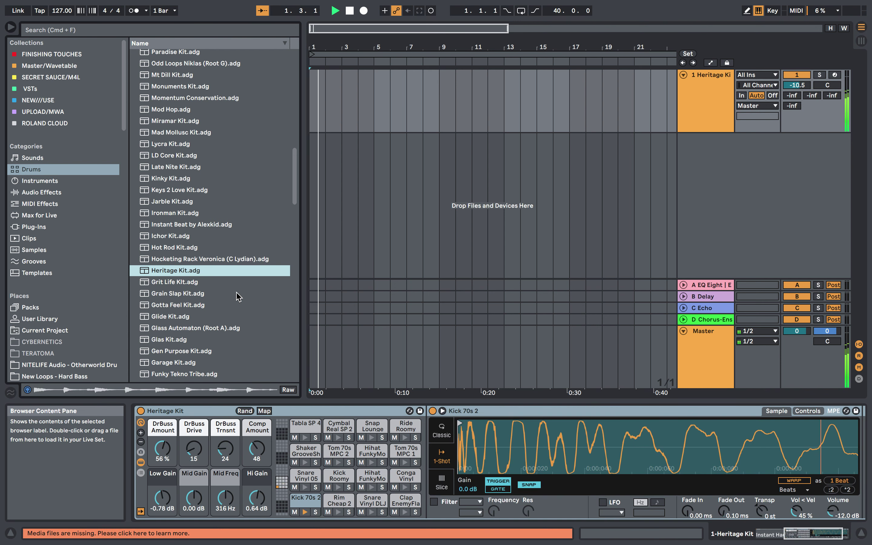
Step: Audition the Flexible Rhythms rack on the MIDI track and remove it from the device chain
scroll(236, 299, down, 12)
drag(233, 291, 401, 97)
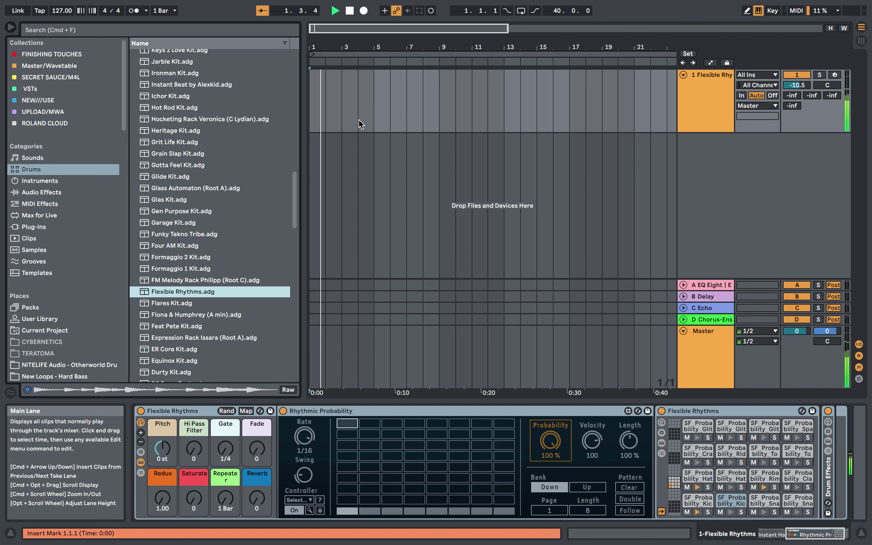
drag(191, 450, 222, 456)
key(space)
click(212, 409)
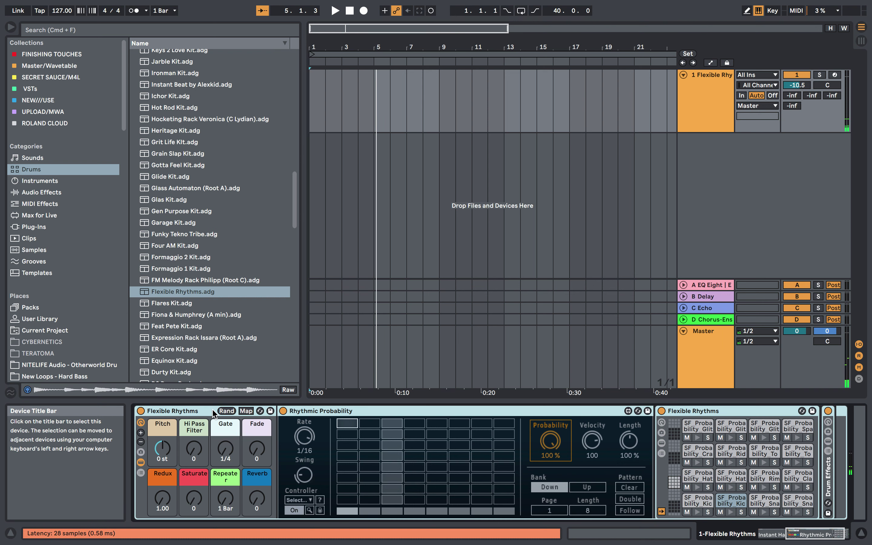
key(Delete)
Step: Load 808 Core Kit after Instant Haus on the MIDI track and play the pattern through it
scroll(64, 216, down, 3)
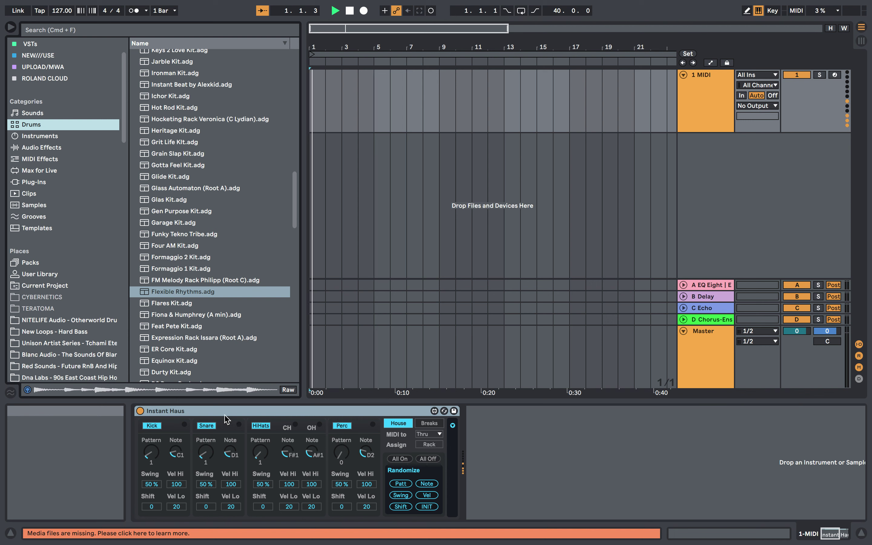
scroll(187, 274, down, 15)
click(186, 331)
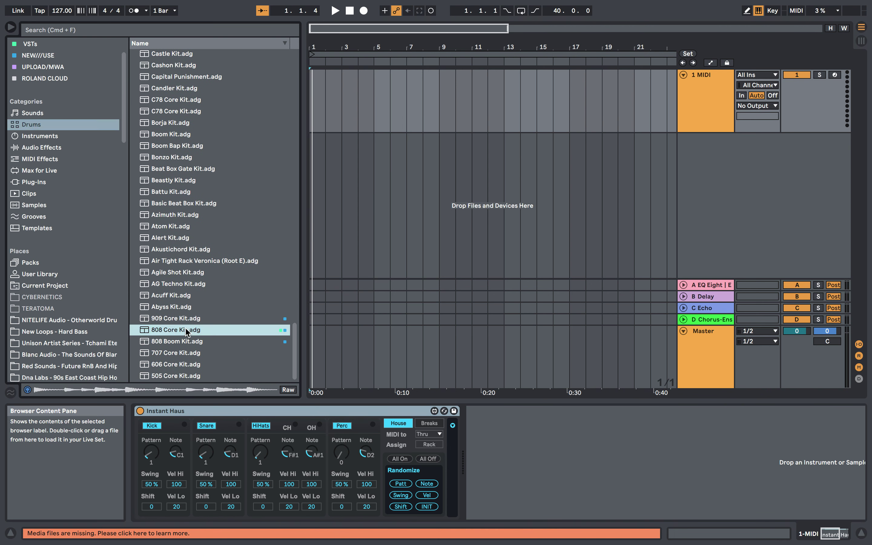
key(space)
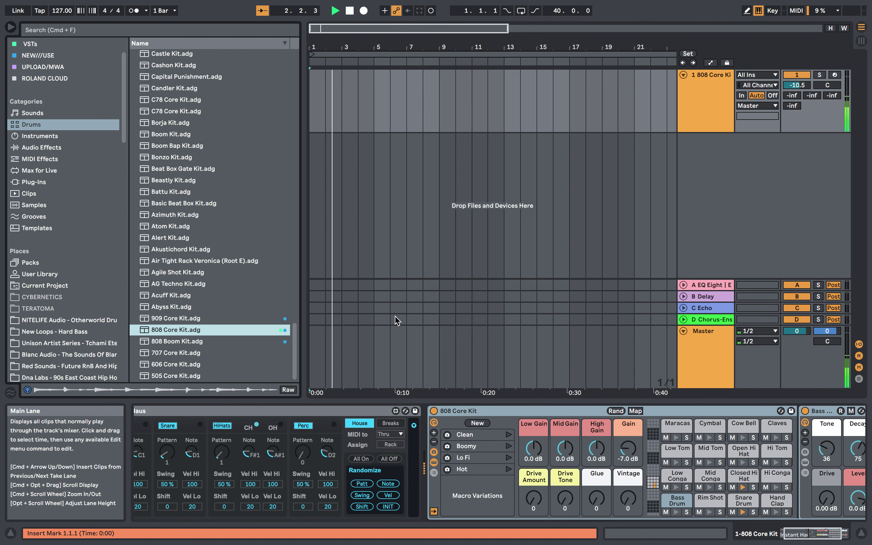
key(space)
Step: Clear both Instant Haus and the 808 Core Kit from the MIDI track
key(super+z)
key(super+z)
key(super+z)
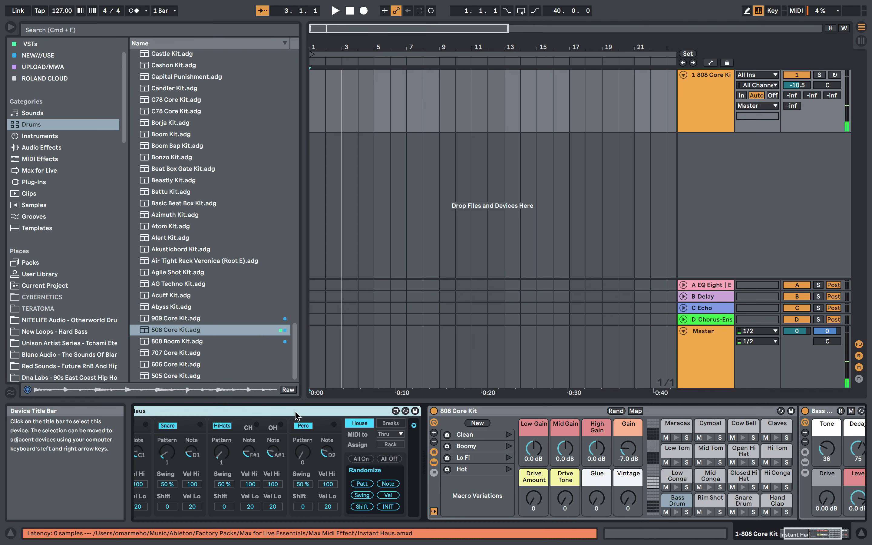
Step: Place UNISON_TCHAMI_SNARE_808.wav from the Unison Tchami pack at the start of a new audio track and delete the MIDI track
click(73, 321)
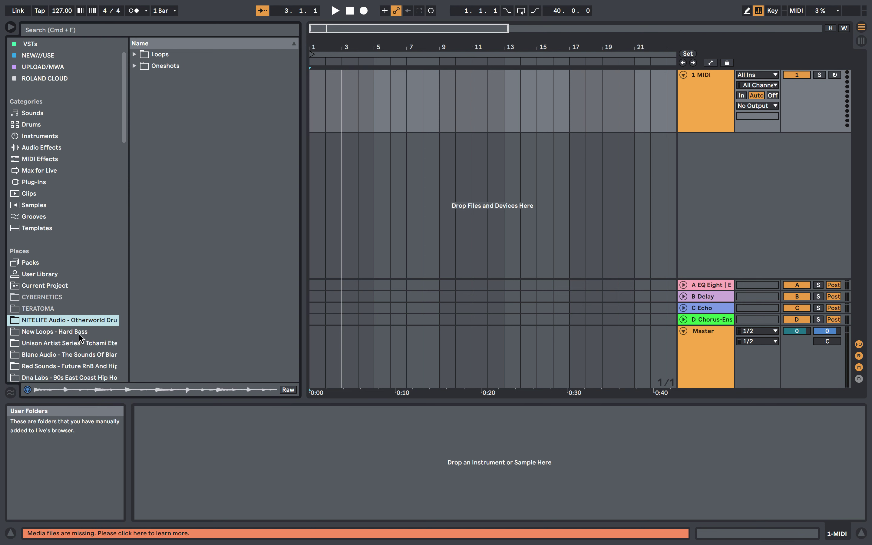
click(82, 344)
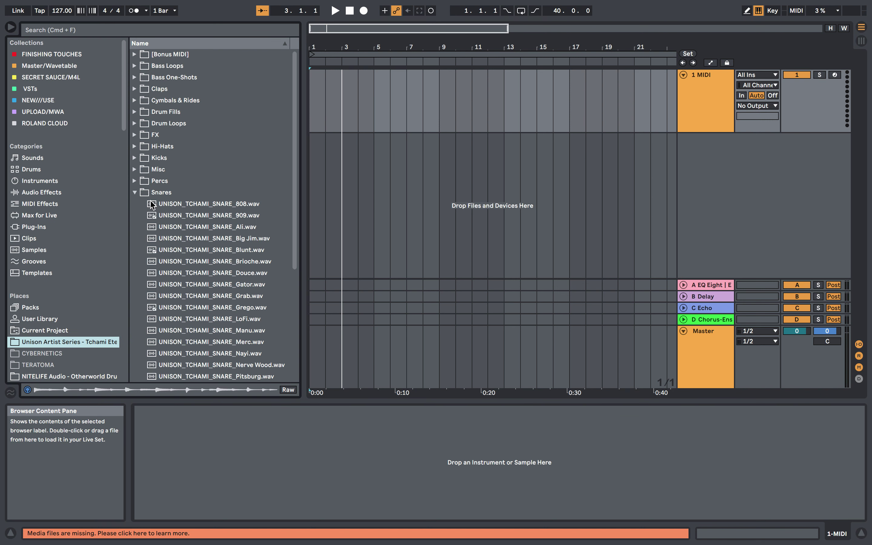
click(159, 215)
click(192, 205)
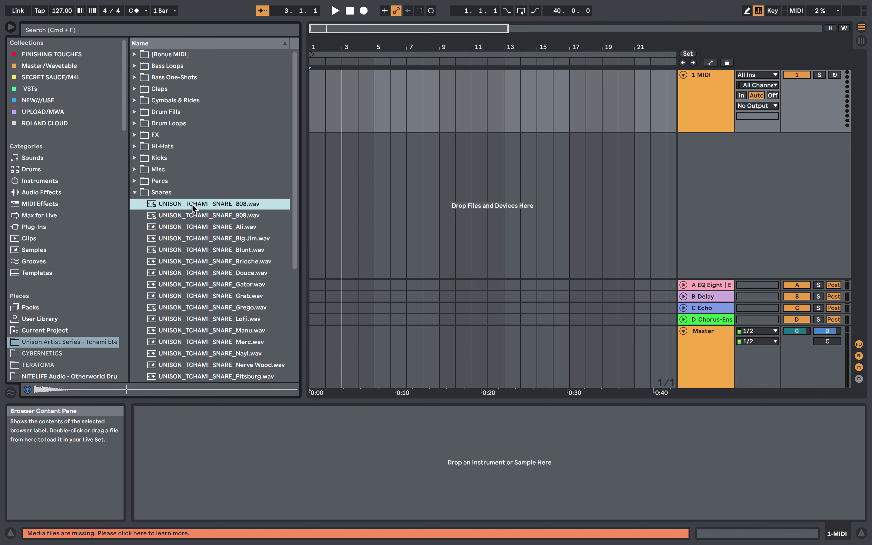
drag(308, 153, 319, 155)
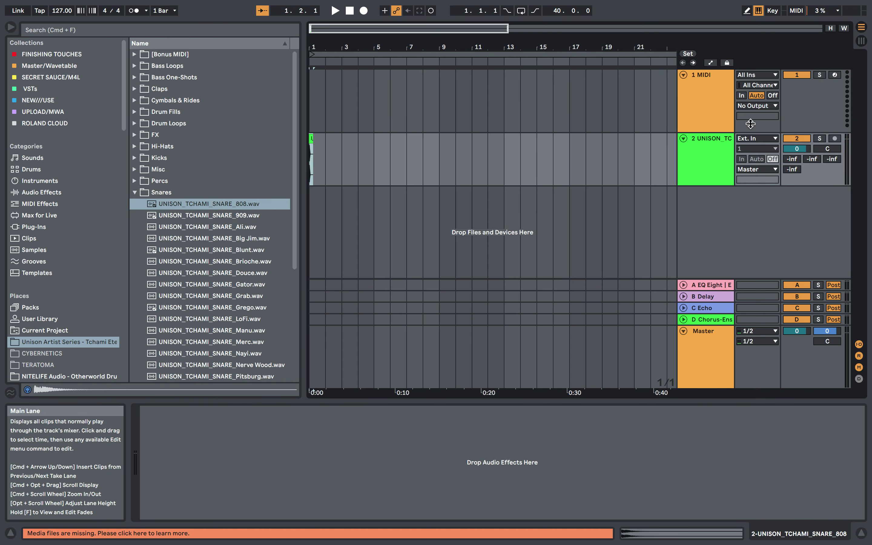
click(714, 111)
key(Delete)
Step: Move the snare clip to beat 1.2.1 and consolidate the range from 1.1.1 to 1.3.1 into one clip
scroll(464, 161, up, 5)
scroll(465, 165, left, 10)
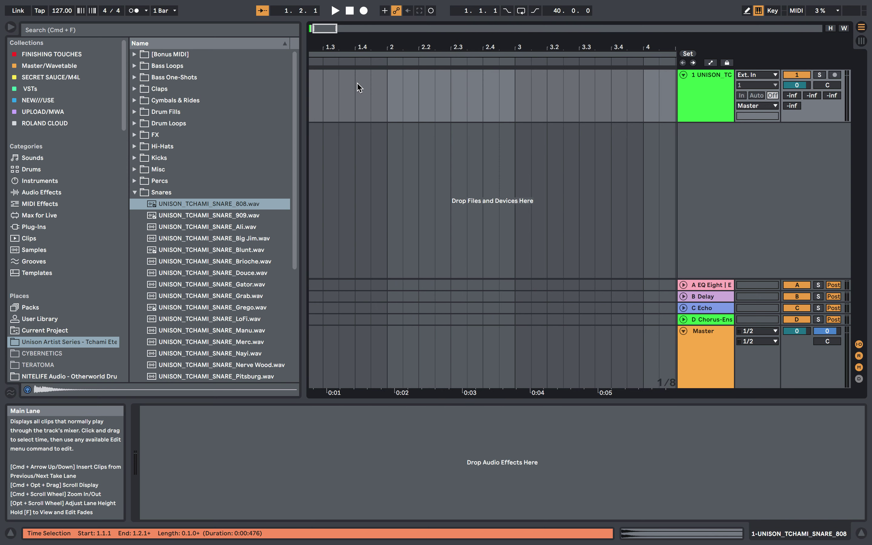
click(338, 72)
drag(338, 72, 354, 72)
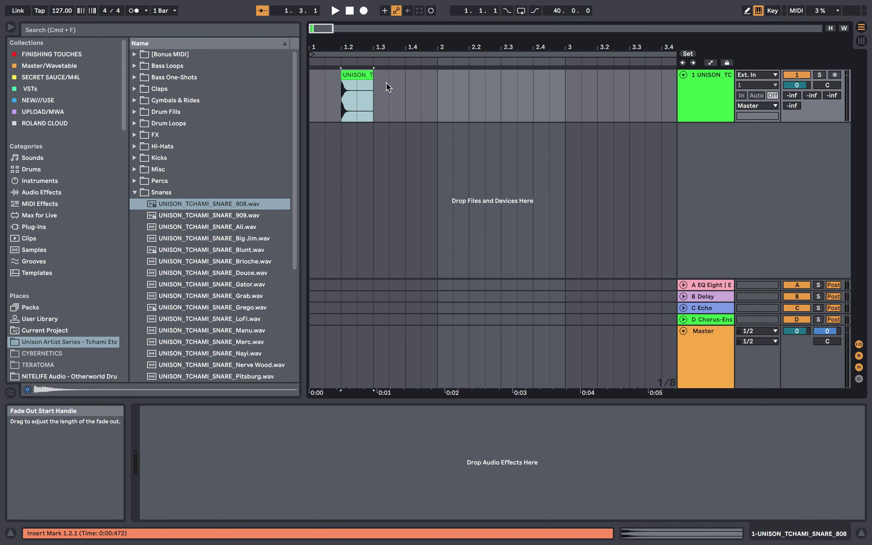
key(super+j)
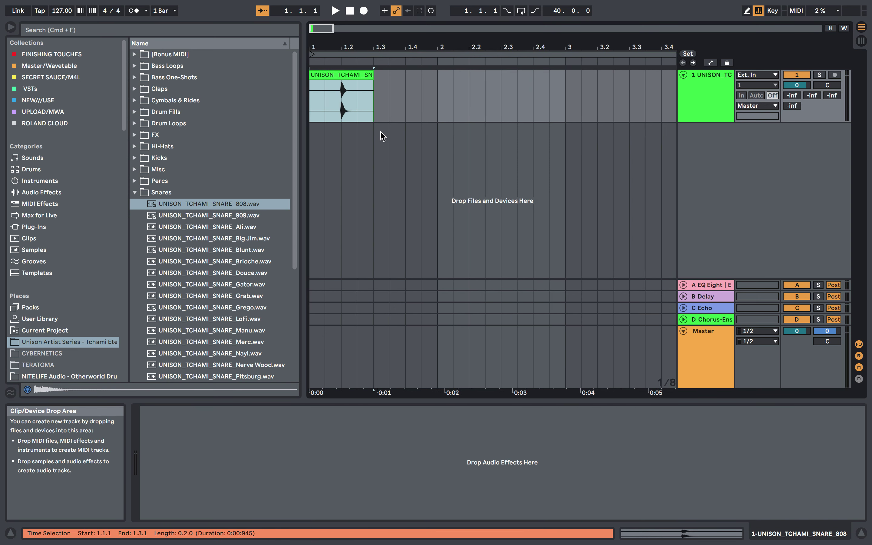
Step: Open the consolidated snare clip with looping on, extend its repeats past bar 57, and play the arrangement
double_click(360, 75)
scroll(362, 72, down, 5)
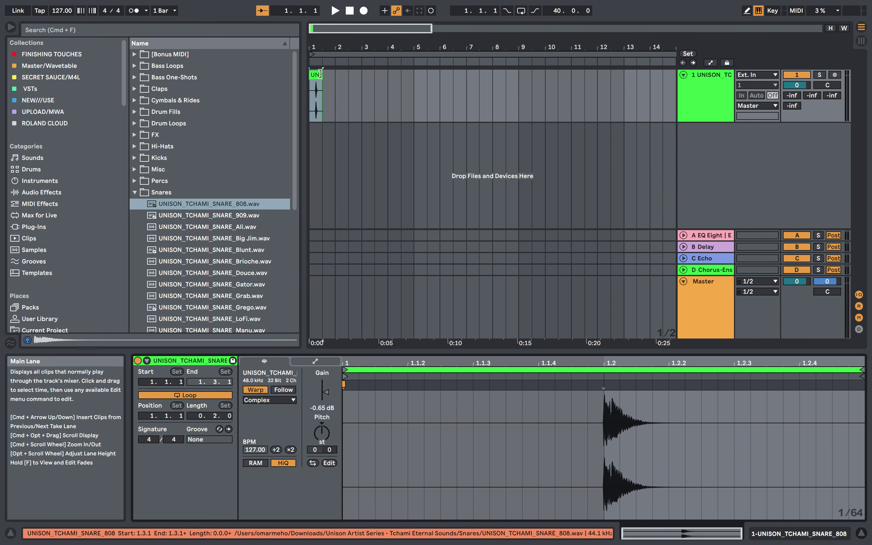
drag(322, 75, 539, 106)
key(space)
scroll(543, 109, down, 5)
drag(362, 75, 720, 74)
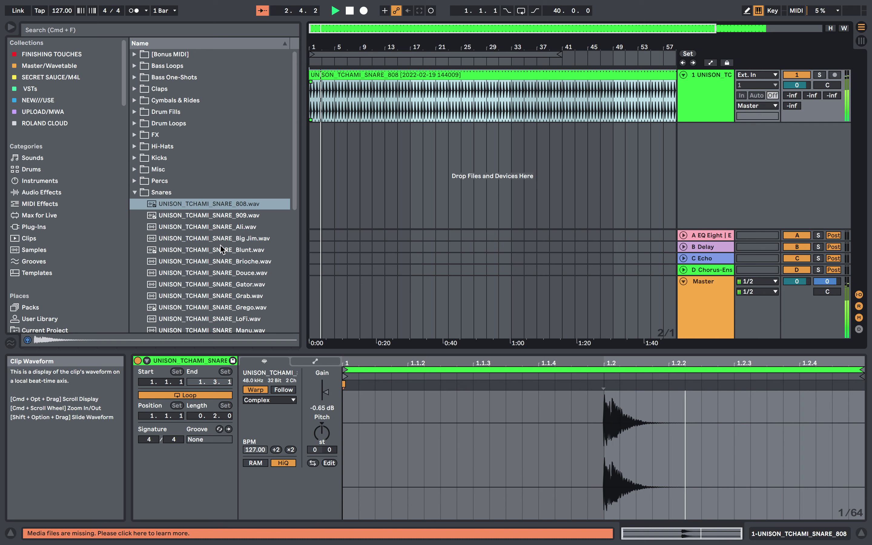
Step: Insert a new MIDI track and load UNISON_TCHAMI_KICK_Dark Humor.wav from the Kicks folder onto it
click(135, 157)
click(163, 206)
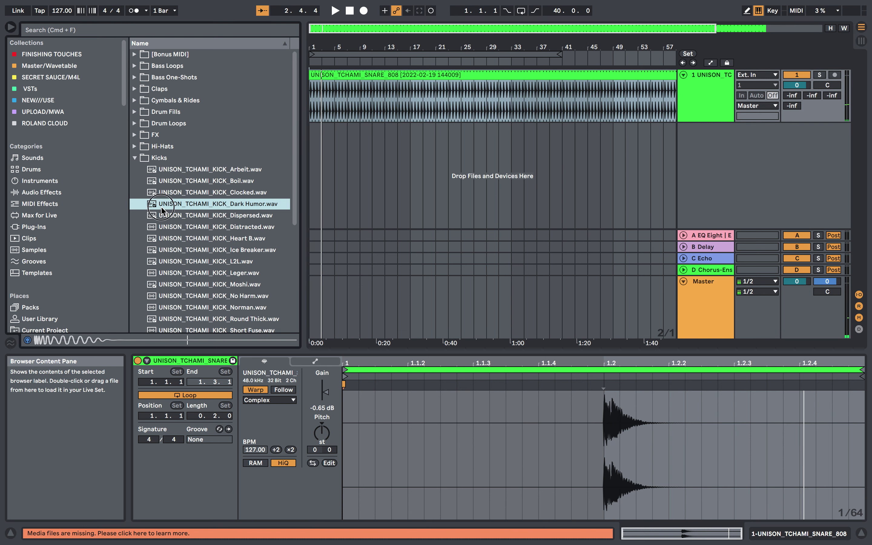
right_click(694, 210)
click(787, 224)
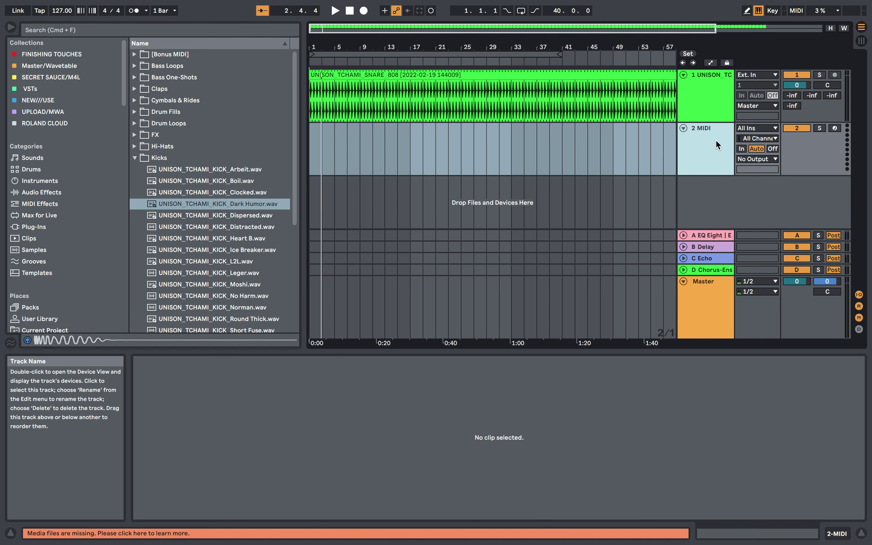
double_click(183, 208)
Step: Create a two-bar MIDI clip at the start of the kick track with a C3 note on every beat
double_click(317, 133)
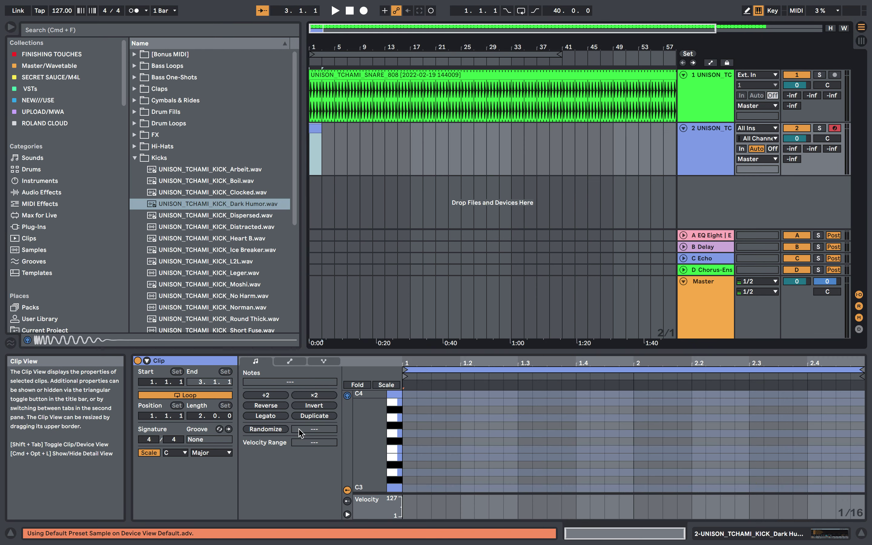
double_click(409, 487)
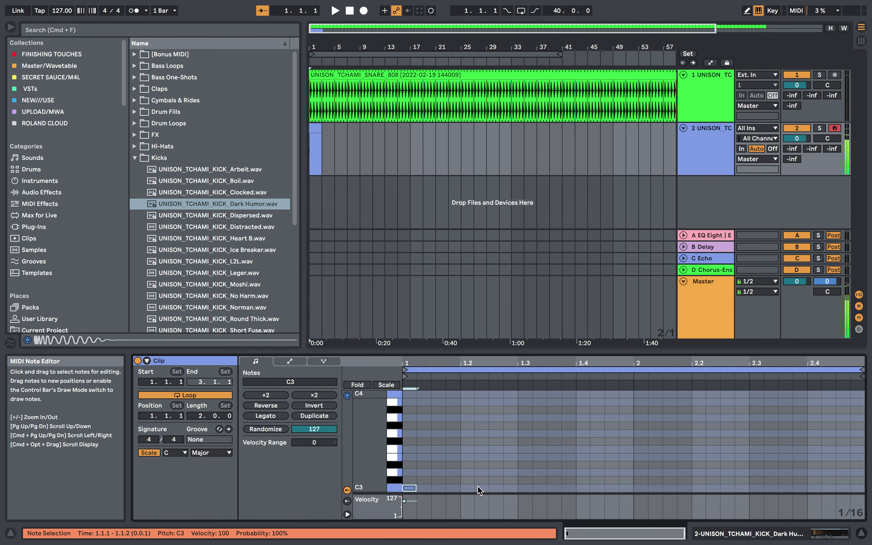
double_click(466, 488)
double_click(525, 488)
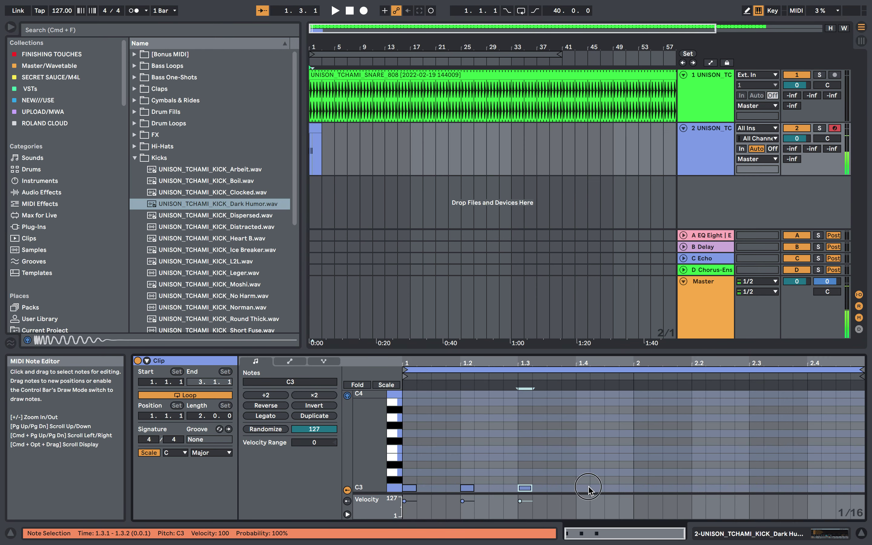
key(super+a)
key(super+d)
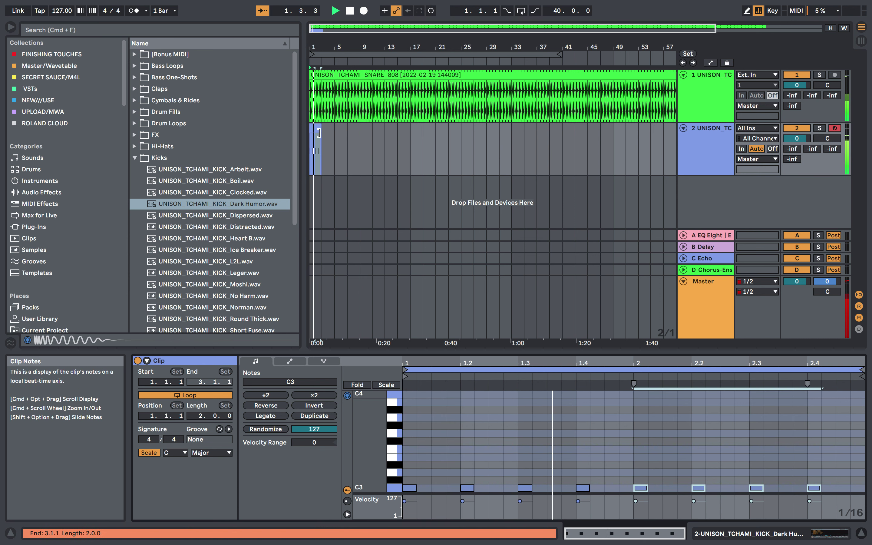
Step: Extend the kick clip's repeats to bar 65 and trim the snare clip to end at the same bar
drag(321, 128, 720, 167)
scroll(521, 150, down, 3)
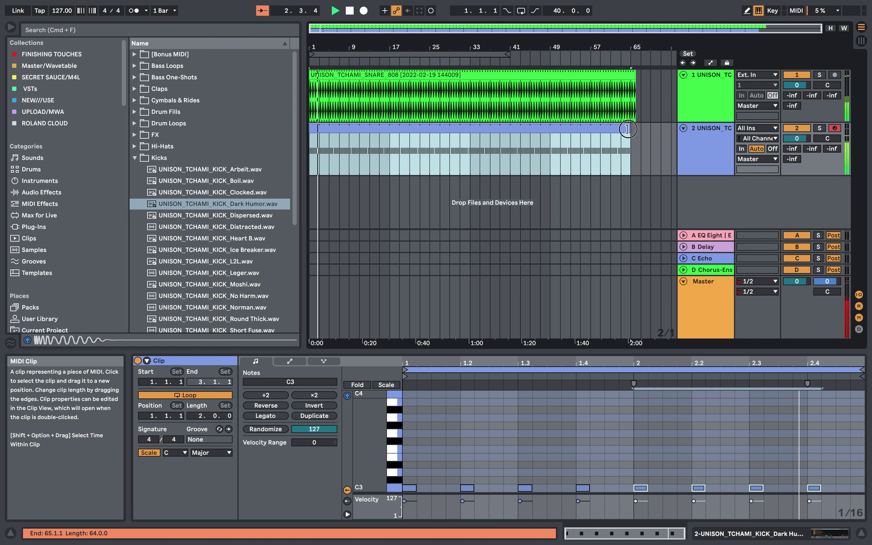
drag(628, 129, 640, 129)
drag(635, 75, 631, 76)
drag(639, 128, 629, 128)
scroll(632, 130, up, 5)
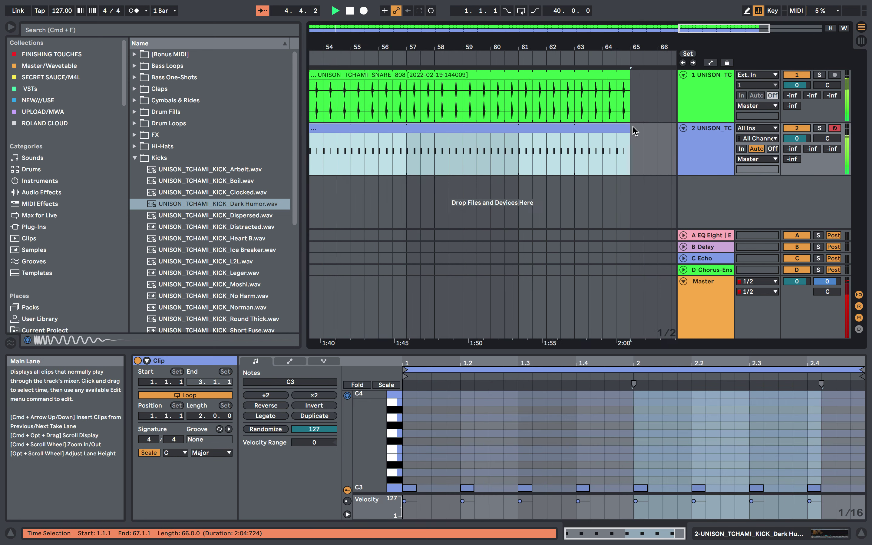
Step: Stop playback and rename the kick track's MIDI clip as kick
key(space)
scroll(633, 127, left, 10)
scroll(633, 126, down, 5)
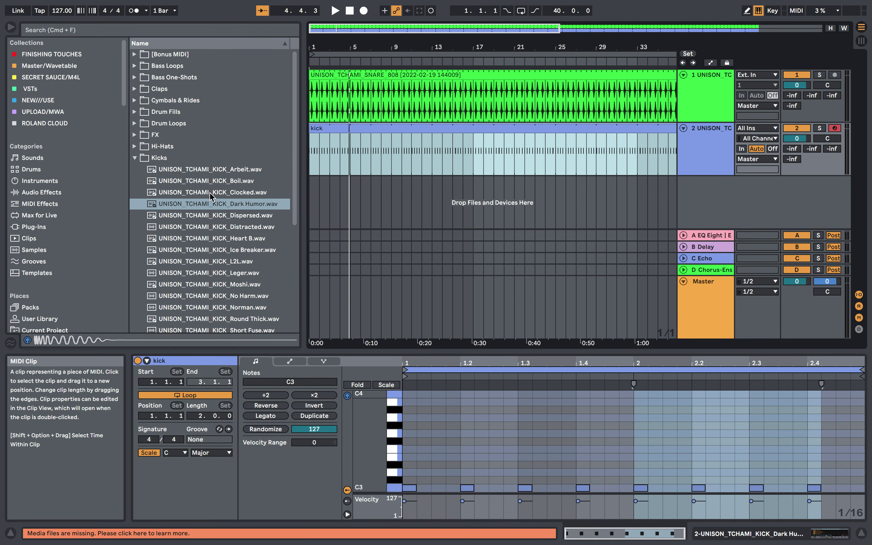
Step: Place UNISON_TCHAMI_HIHAT_Berlin.wav from the Hi-Hats folder on a new audio track below the kick track
click(134, 147)
click(151, 170)
drag(205, 173, 343, 193)
Step: Cut the hi-hat clip and paste it at beat position 1.1.3 on its track
scroll(343, 193, up, 5)
key(Delete)
scroll(340, 195, left, 3)
scroll(339, 196, up, 5)
scroll(335, 204, up, 10)
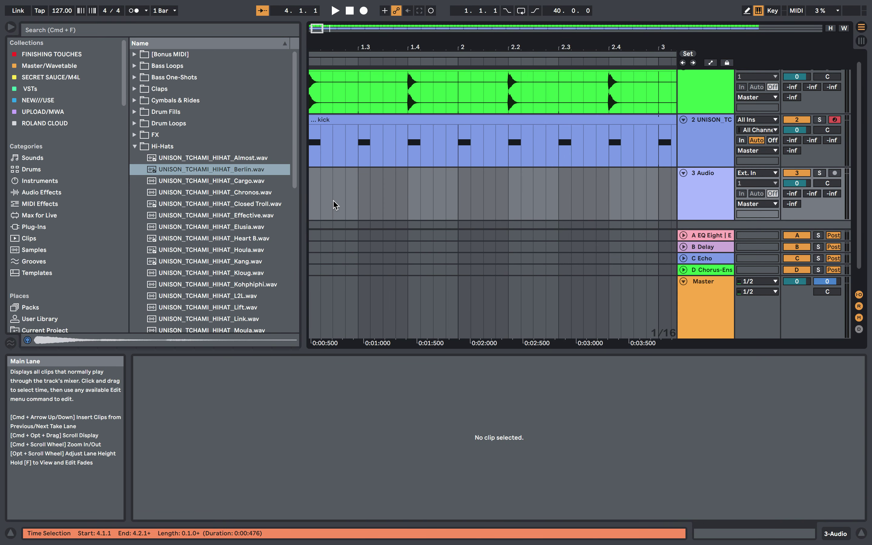
click(343, 201)
scroll(347, 197, up, 4)
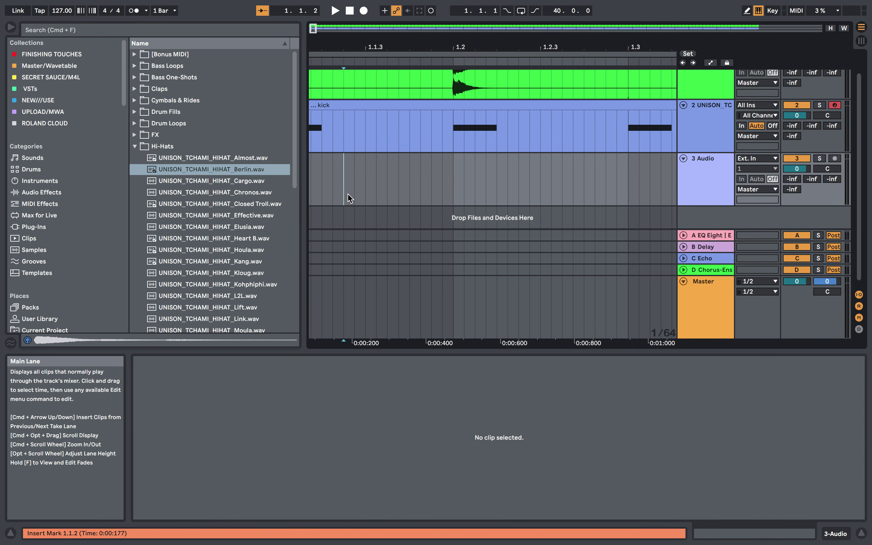
key(super+v)
Step: Split the hi-hat clip at 1.2.1 and paste a second hi-hat hit at 1.2.3
click(453, 173)
key(super+e)
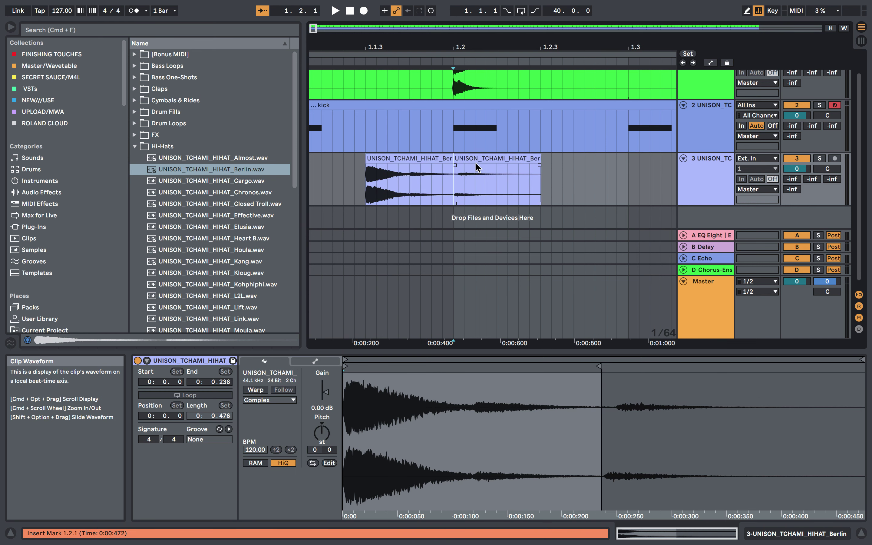
click(534, 174)
key(super+v)
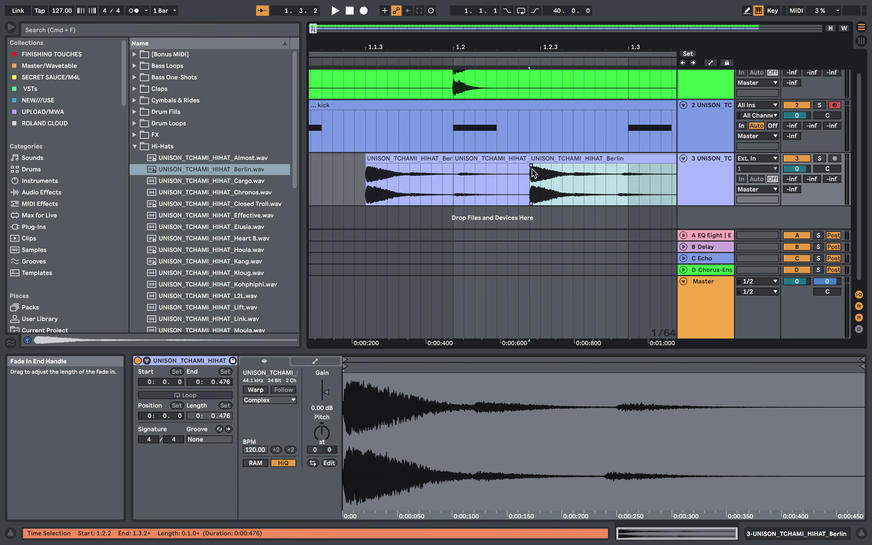
scroll(532, 173, down, 5)
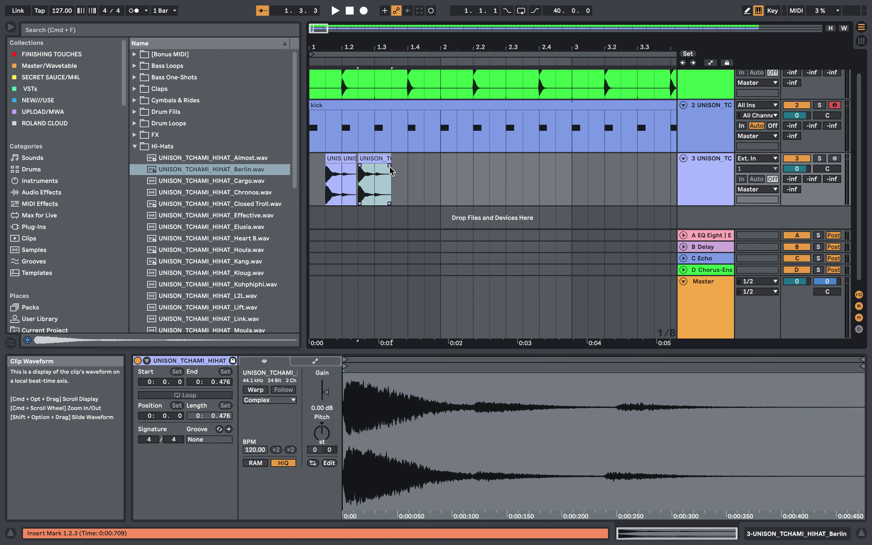
Step: Consolidate the hi-hat range from 1.1.1 to 1.3.1 into one clip and turn on its looping
drag(301, 174, 249, 175)
key(super+j)
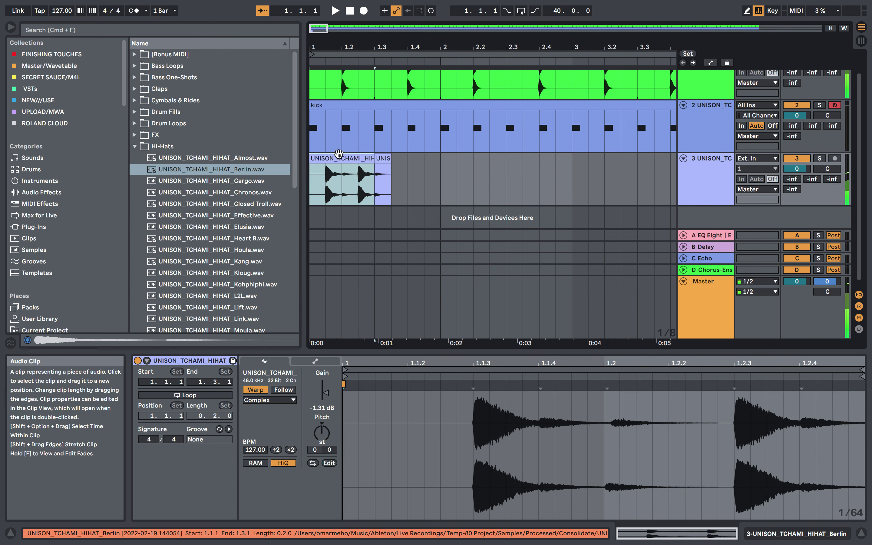
click(336, 151)
click(334, 153)
click(334, 156)
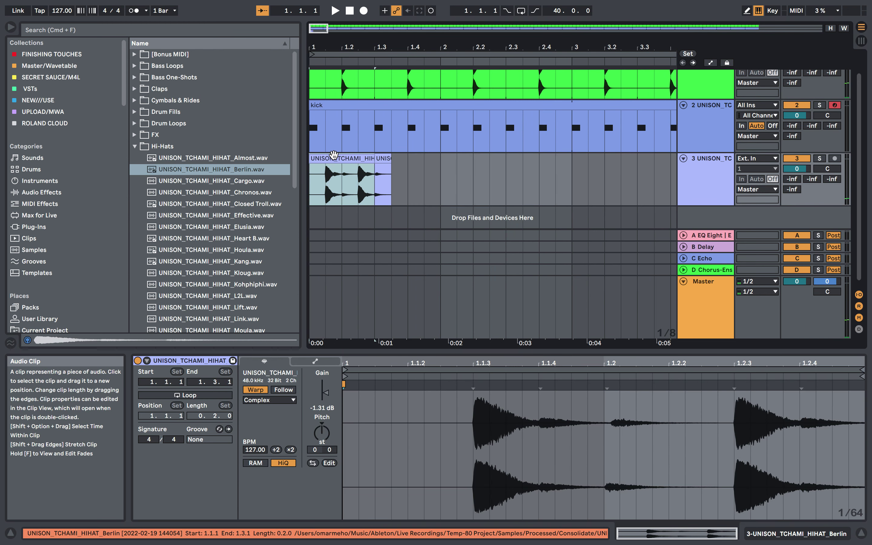
key(super+l)
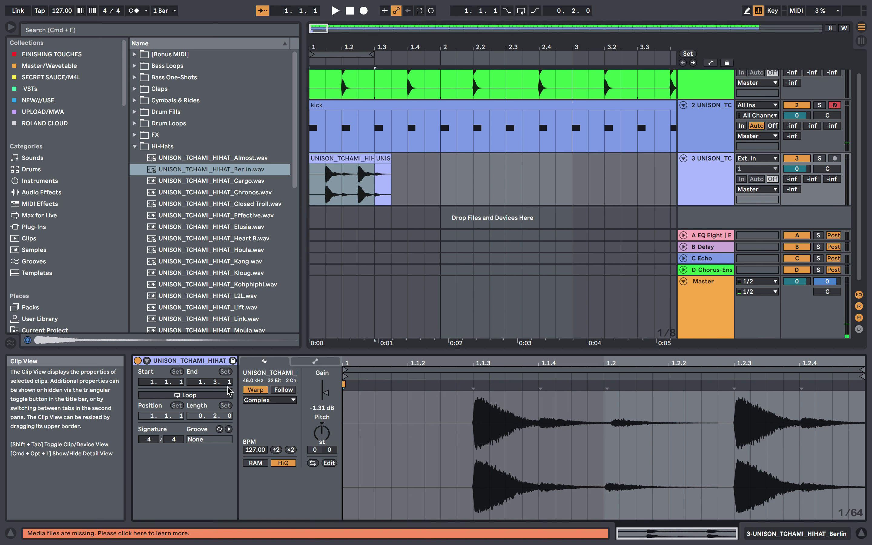
click(212, 395)
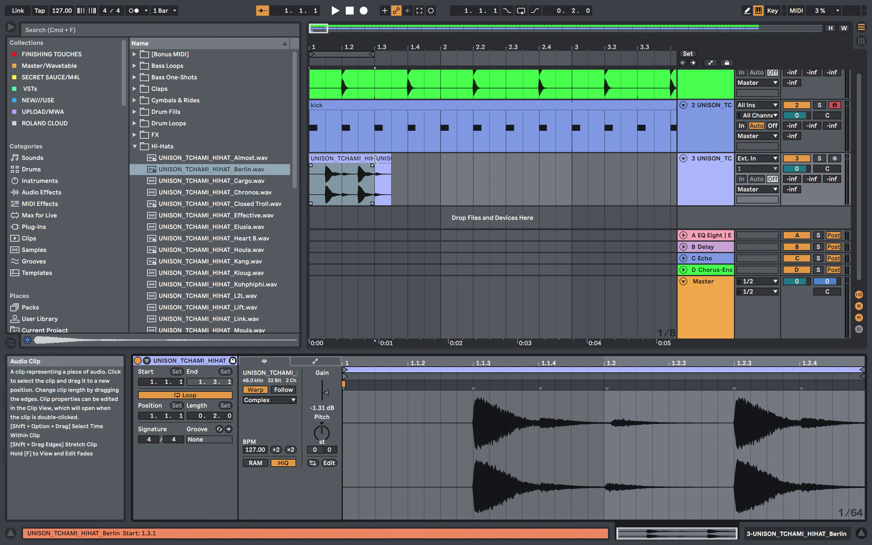
Step: Extend the looped hi-hat clip's repeats to bar 65 to match the kick clip while playing the arrangement
drag(374, 159, 523, 159)
key(space)
scroll(317, 207, down, 5)
scroll(315, 202, down, 3)
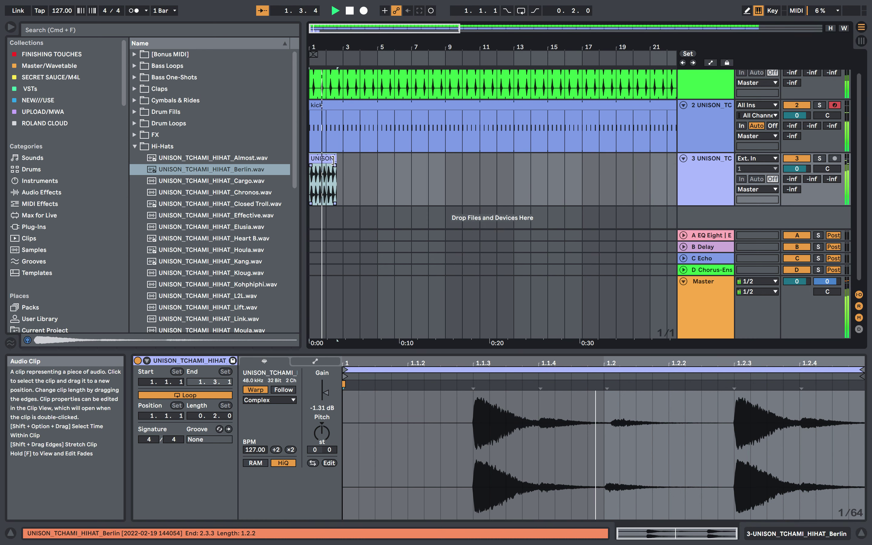
drag(336, 159, 681, 158)
scroll(477, 208, down, 5)
drag(420, 159, 631, 159)
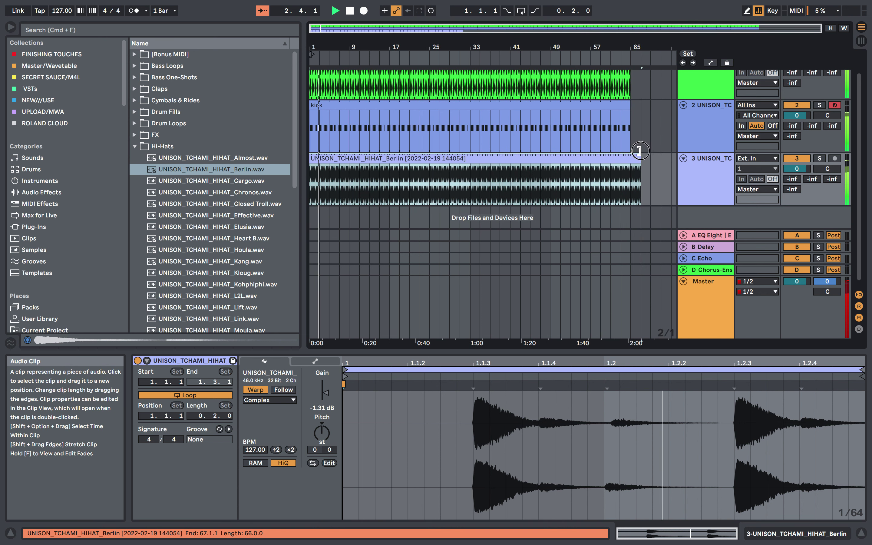
Step: Lower the hi-hat track's volume to -6.9 dB and the snare track's volume to -10.5 dB
drag(797, 168, 796, 183)
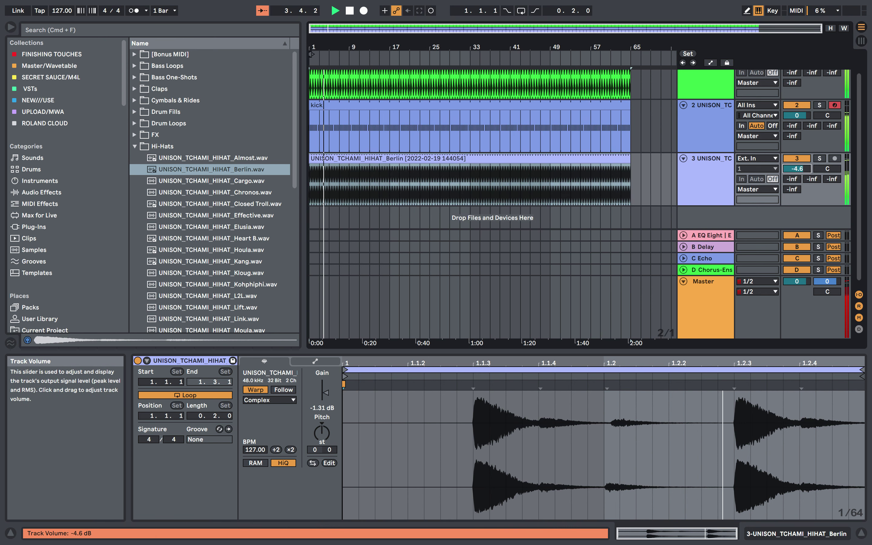
scroll(789, 174, up, 2)
drag(796, 85, 797, 93)
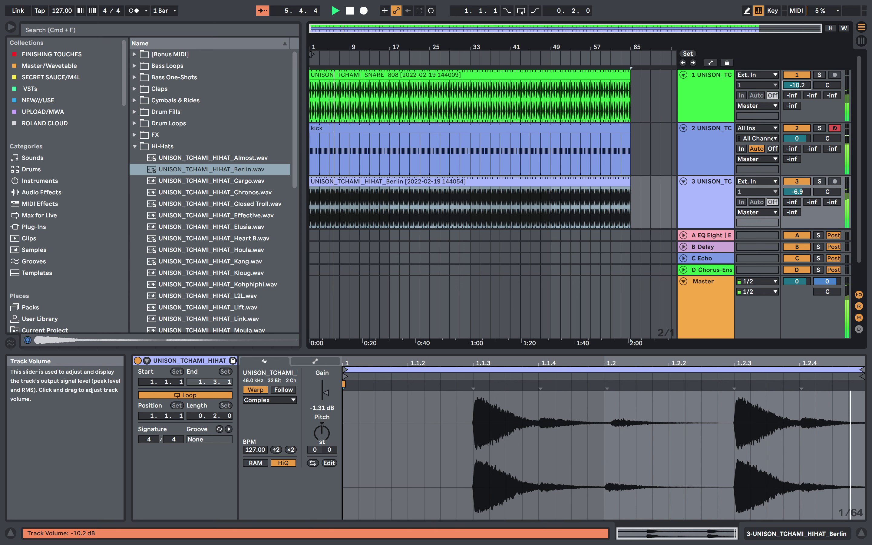
Step: Collapse the Hi-Hats folder and rename the hi-hat clip as hay
click(490, 180)
scroll(490, 177, up, 5)
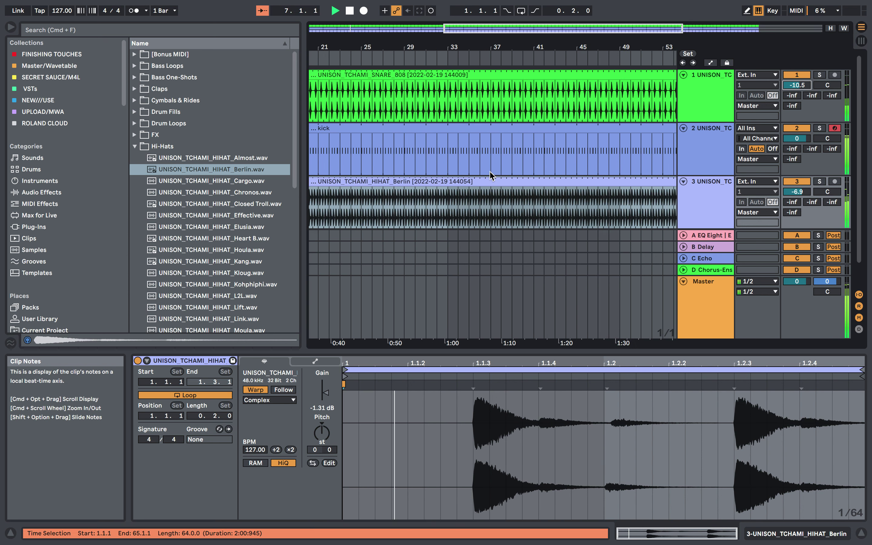
scroll(490, 172, left, 6)
scroll(490, 172, down, 2)
click(134, 146)
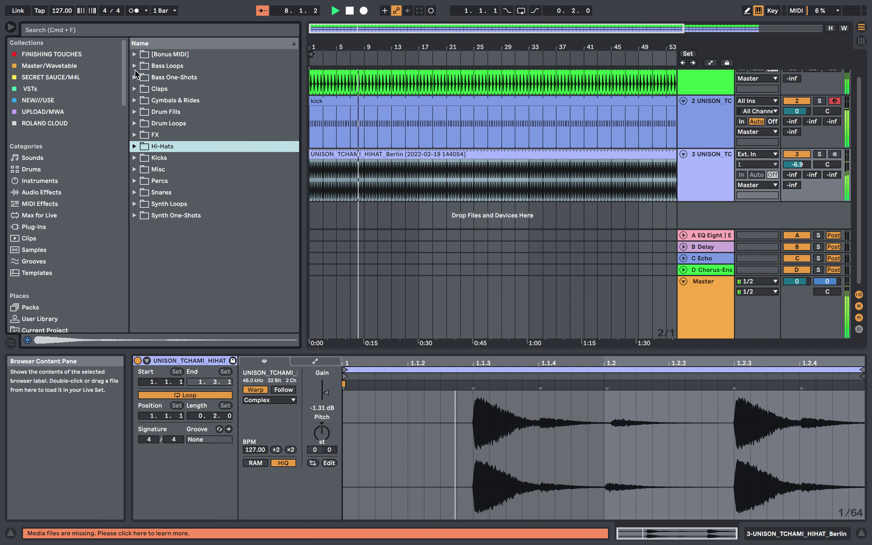
click(373, 154)
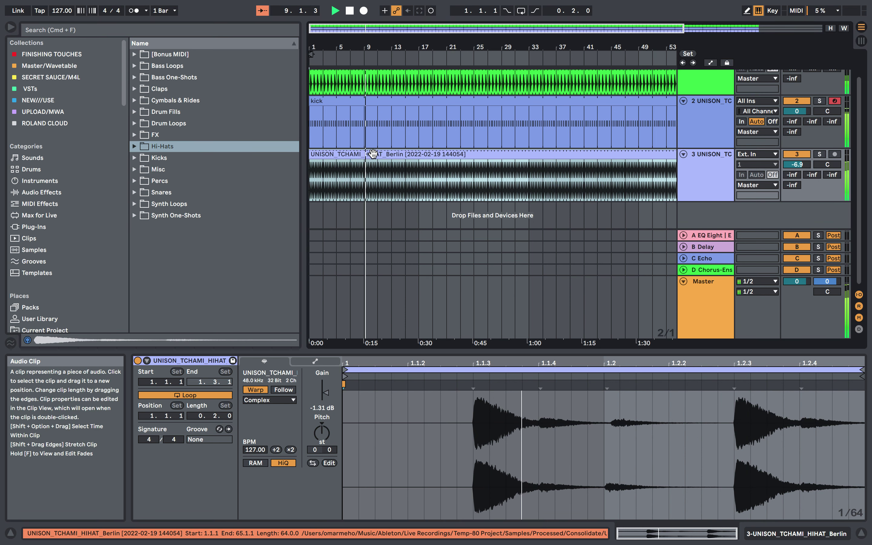
key(super+r)
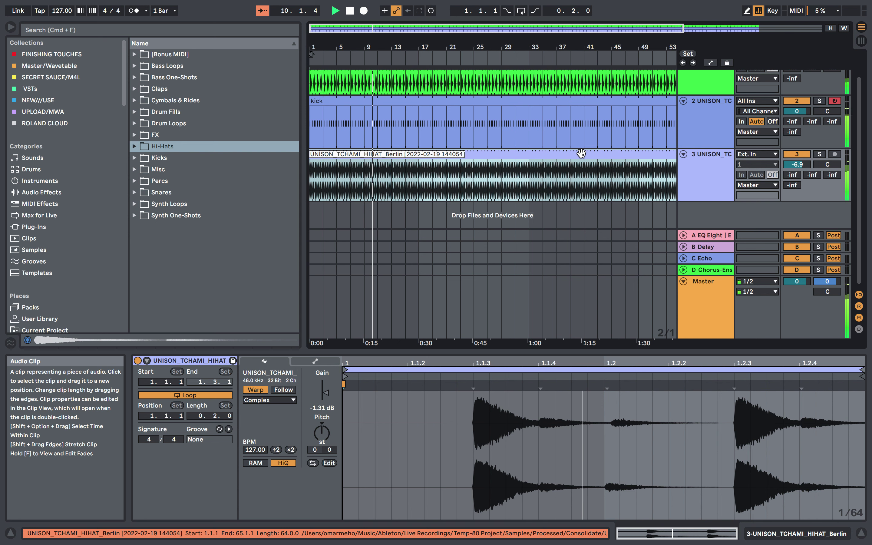
text(hay)
key(Return)
Step: Rename the snare clip on the first track as snay
scroll(522, 108, up, 2)
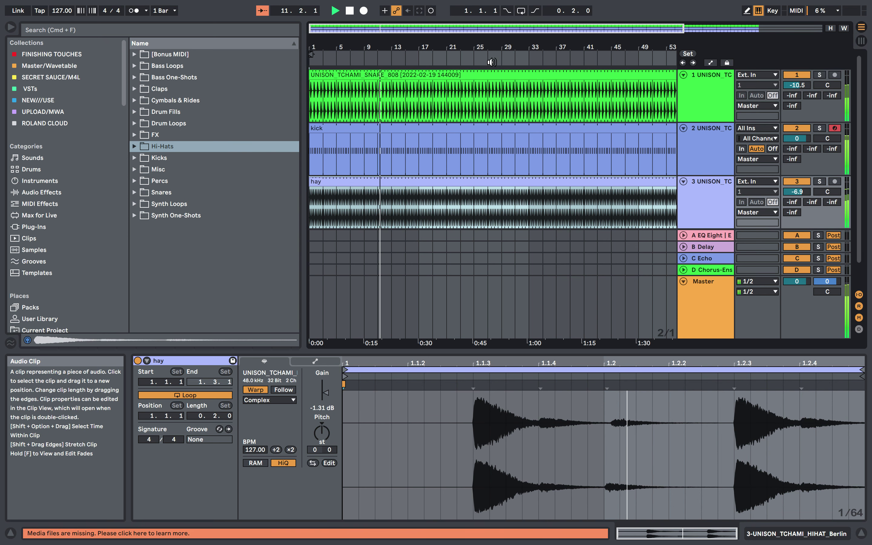
click(493, 72)
key(super+r)
text(sn)
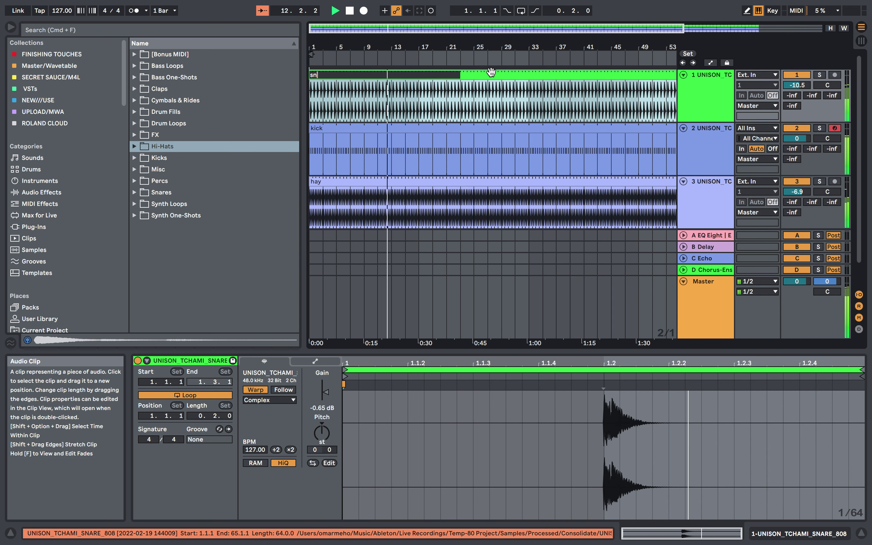
text(ar)
key(BackSpace)
text(y)
key(Return)
Step: Audition UNISON_TCHAMI_BASS_Accro (G).wav from the Bass One-Shots folder and load it onto a new MIDI track
scroll(449, 126, down, 1)
scroll(402, 156, down, 2)
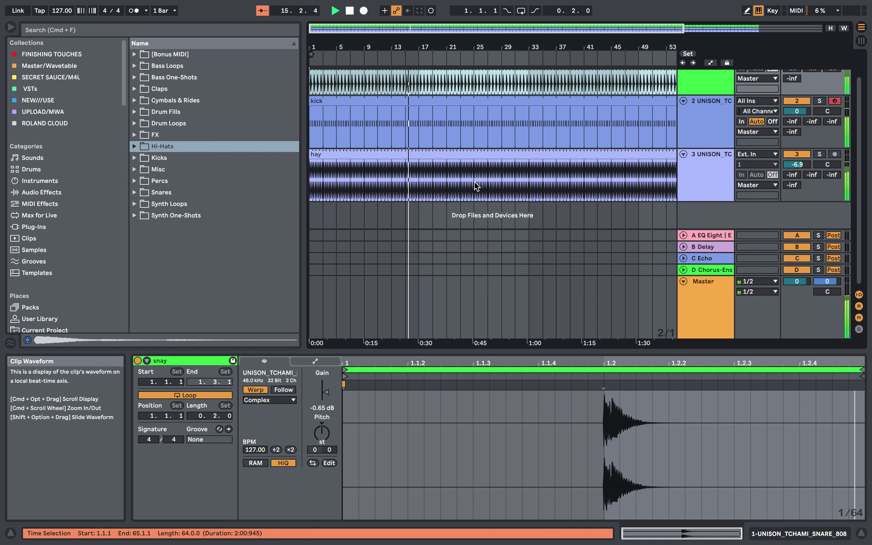
click(488, 193)
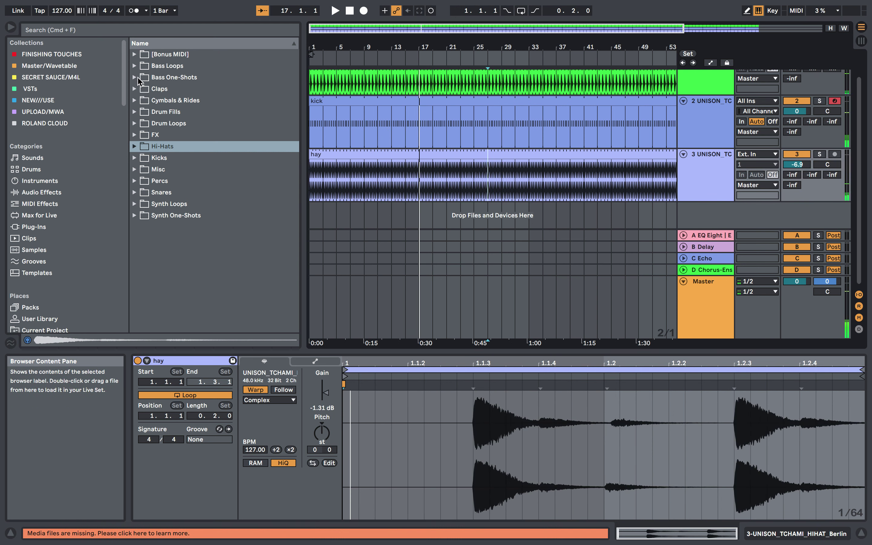
click(140, 80)
click(142, 100)
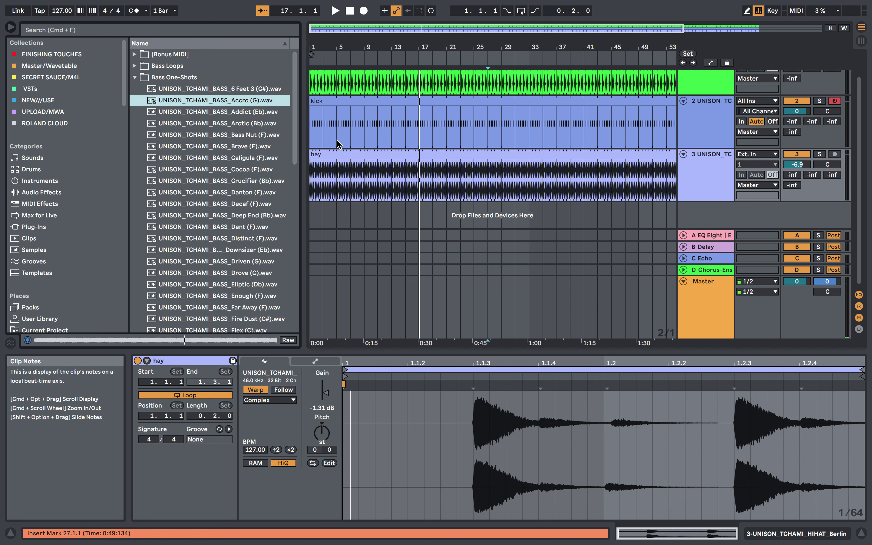
right_click(693, 227)
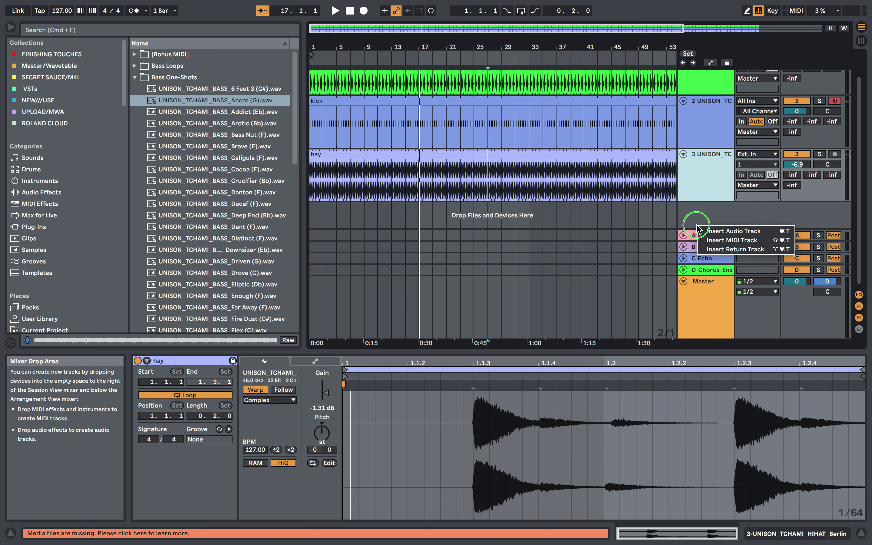
click(711, 241)
double_click(230, 100)
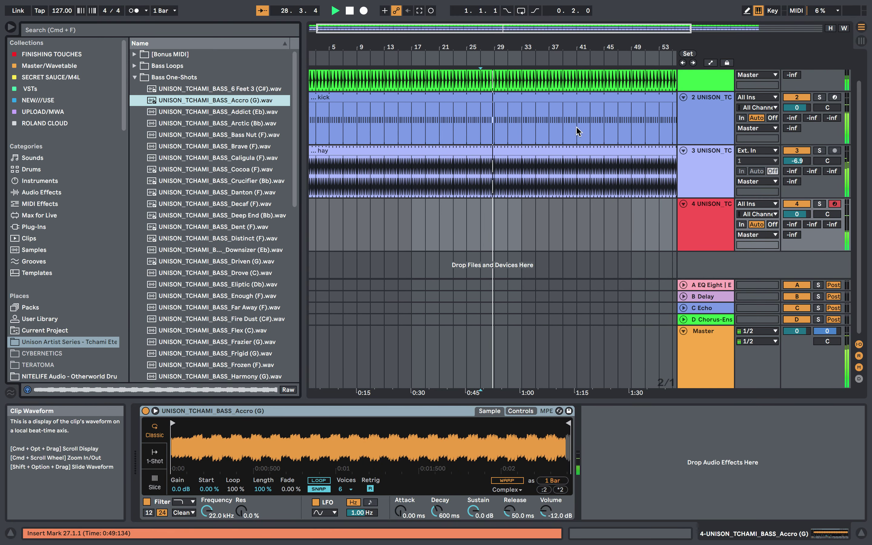
Step: Record a bass part on the new MIDI track from about 29.3.2 to 34.3.4 and stop playback
click(365, 11)
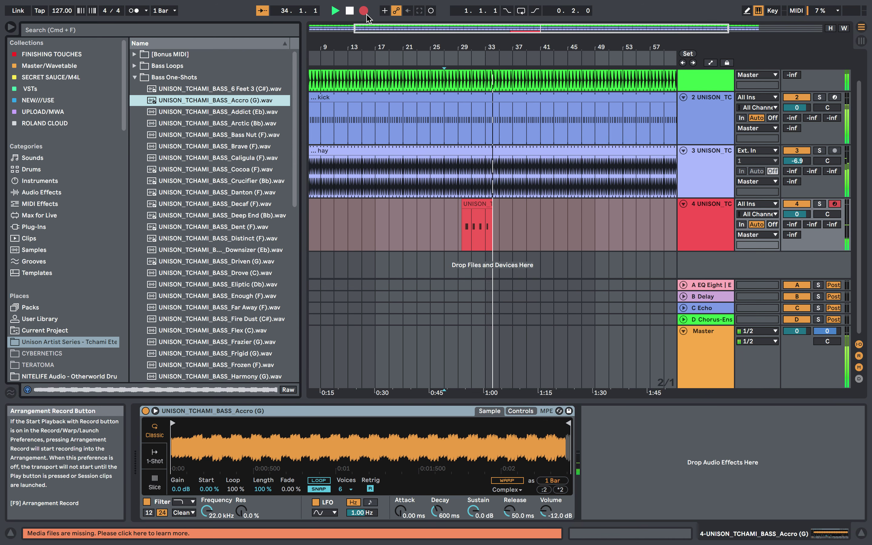
key(space)
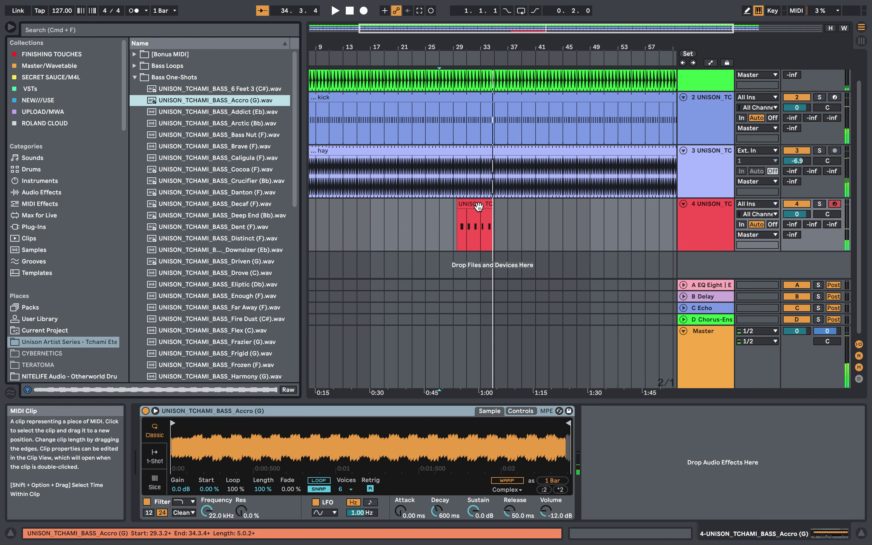
Step: Consolidate bars 29 to 35 of the bass recording into a clip named bas and move it to bar 1
scroll(450, 207, left, 3)
click(520, 202)
drag(512, 206, 549, 216)
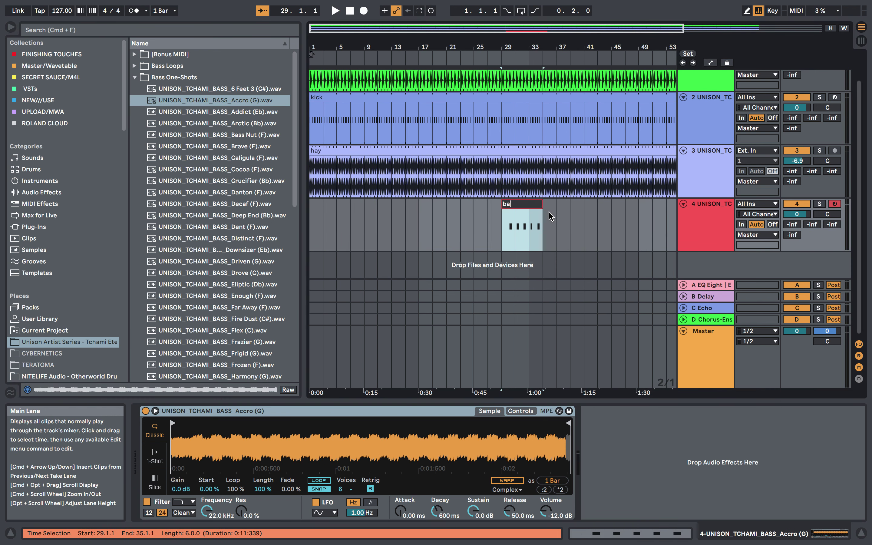
drag(523, 227, 327, 234)
key(space)
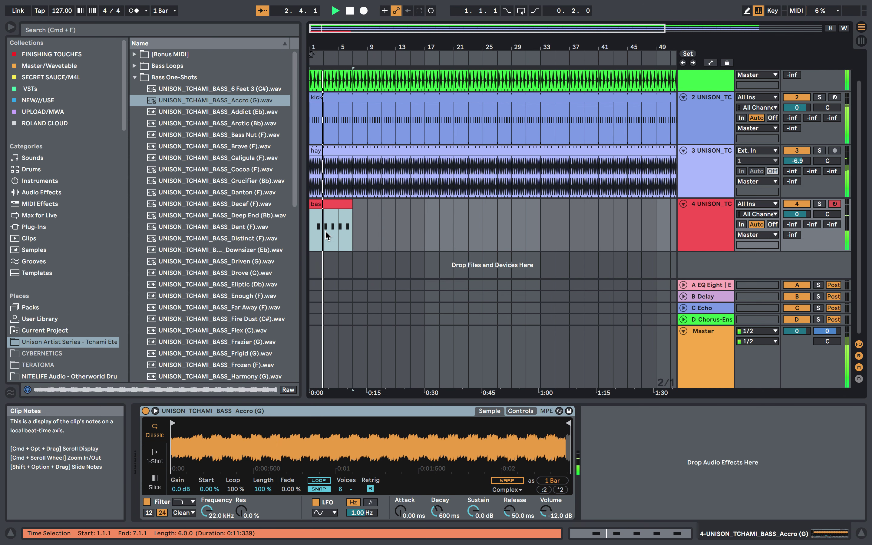
Step: Copy the C3 note from bar 2 of the bas clip into bar 1 and save the Live Set
double_click(334, 207)
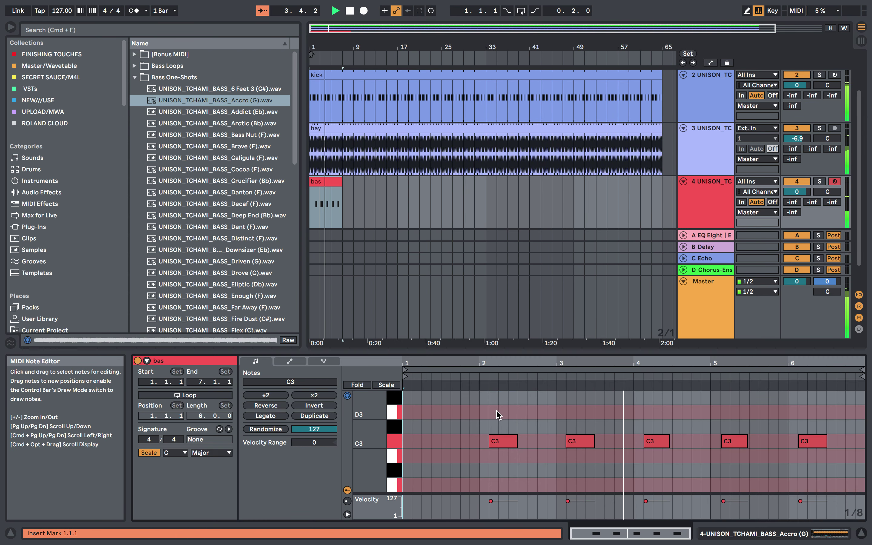
drag(478, 422, 546, 469)
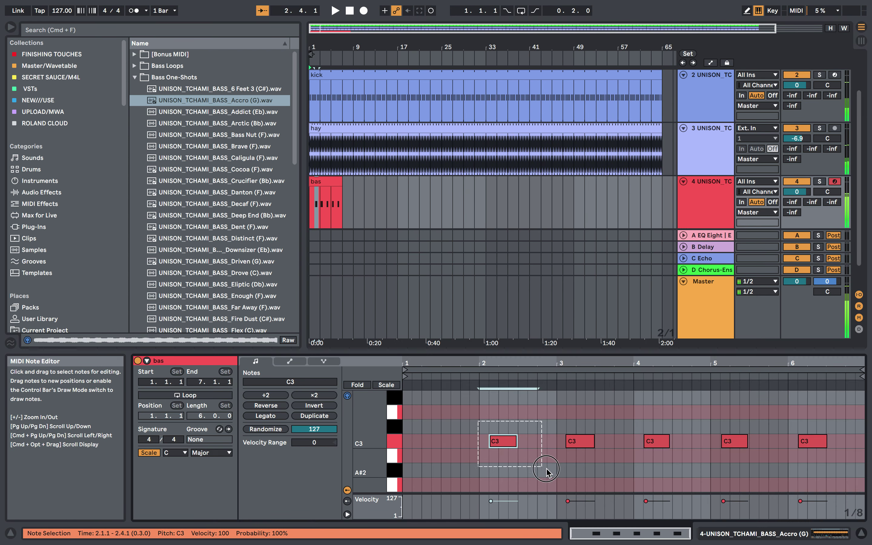
click(423, 444)
key(super+v)
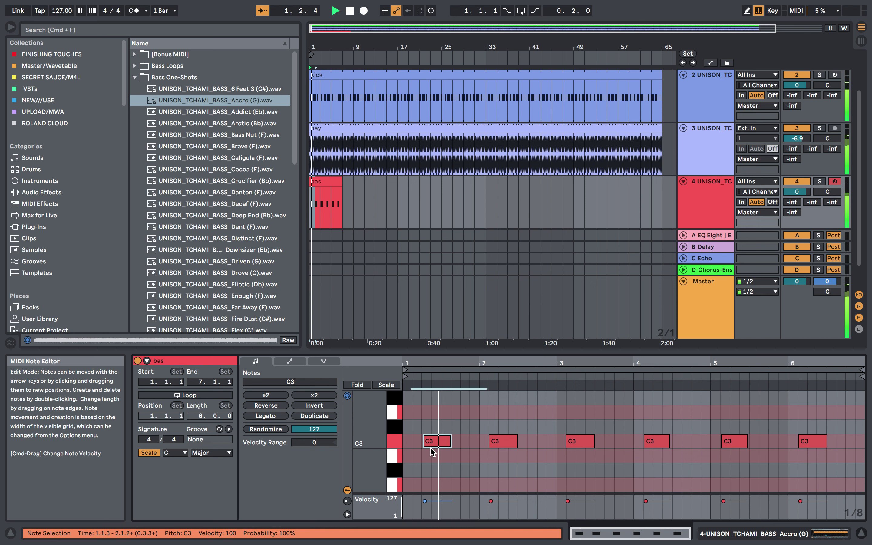
key(Delete)
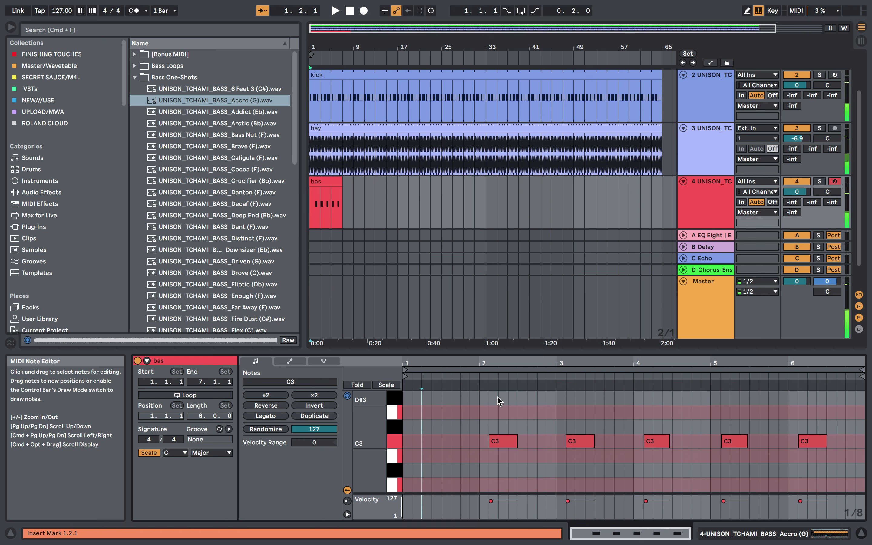
drag(484, 408, 534, 485)
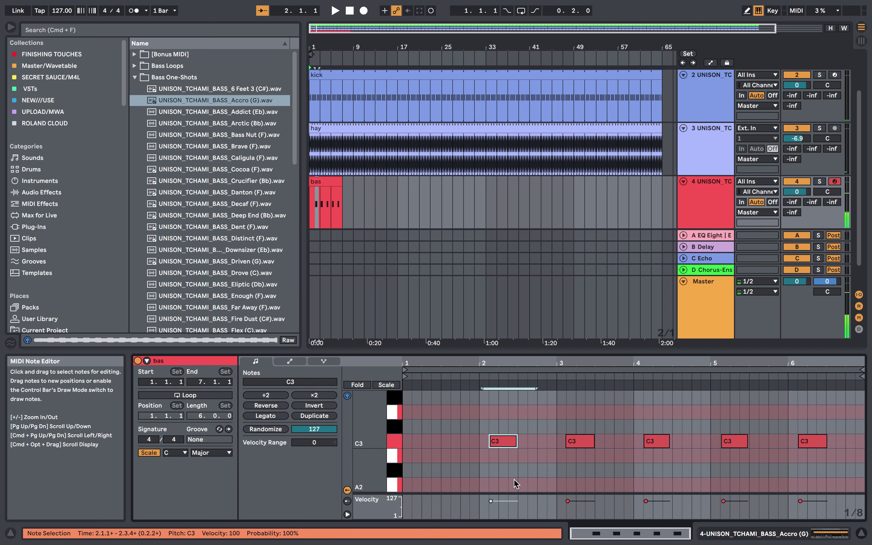
click(406, 449)
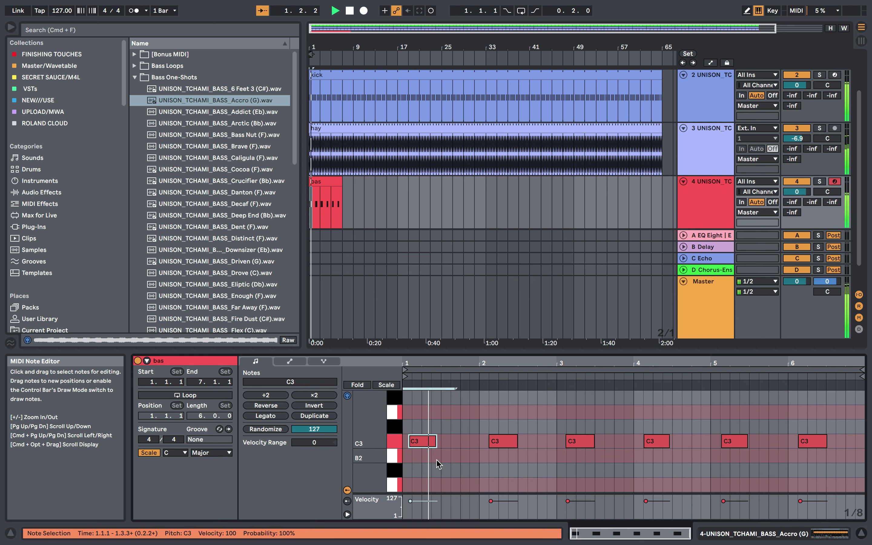
key(Delete)
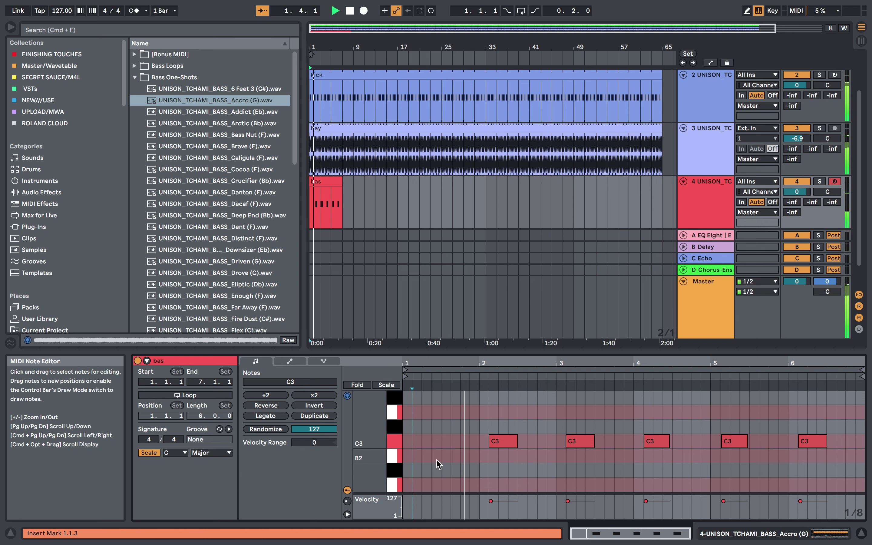
key(super+z)
click(438, 463)
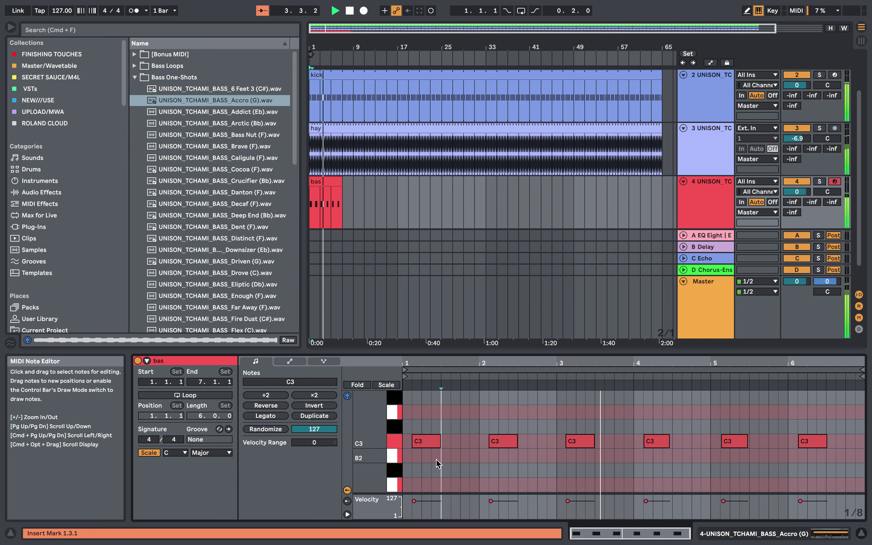
key(super+s)
key(Return)
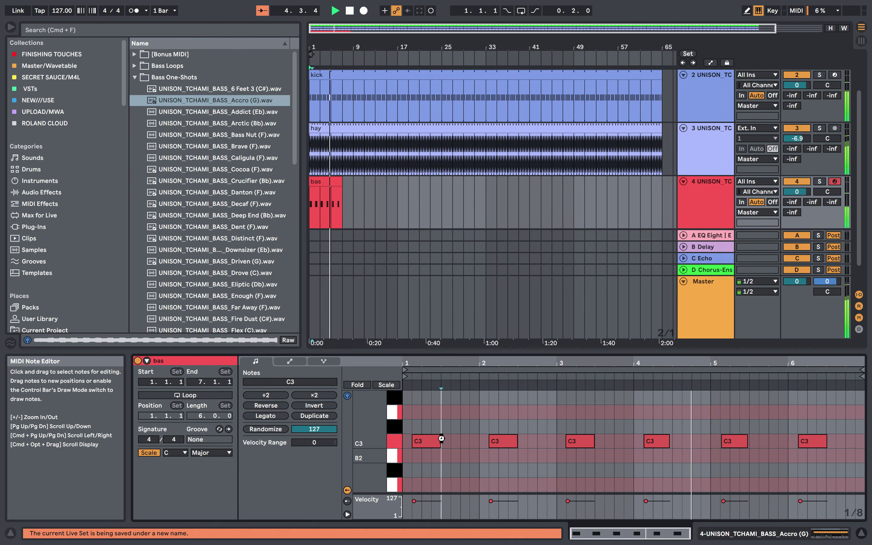
Step: Duplicate the six-bar bas clip repeatedly up to bar 157 and consolidate all the copies into one clip
drag(341, 184, 556, 185)
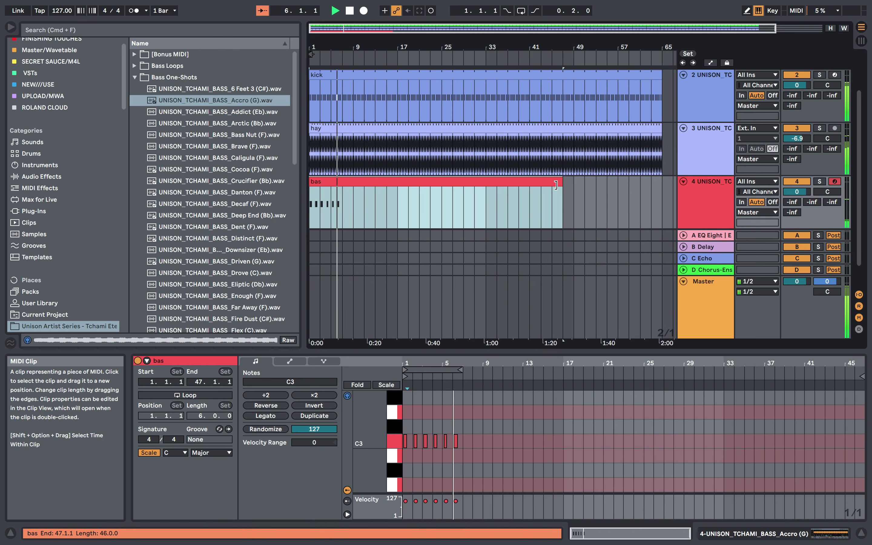
key(super+z)
key(super+d)
key(super+d)
key(super+d)
key(super+d)
key(super+d)
key(super+d)
key(super+d)
key(super+d)
key(super+d)
key(super+d)
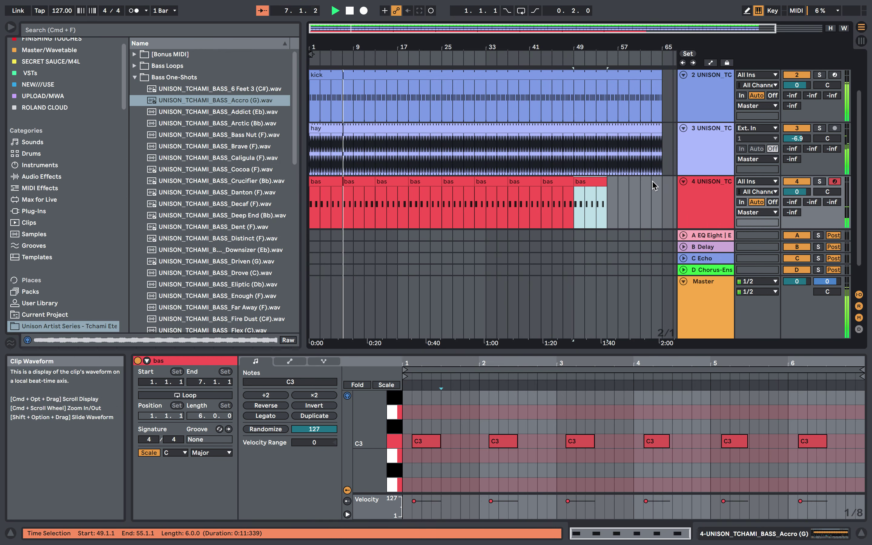
key(super+d)
key(super+d)
key(super+d)
key(super+d)
key(super+d)
key(super+d)
key(super+d)
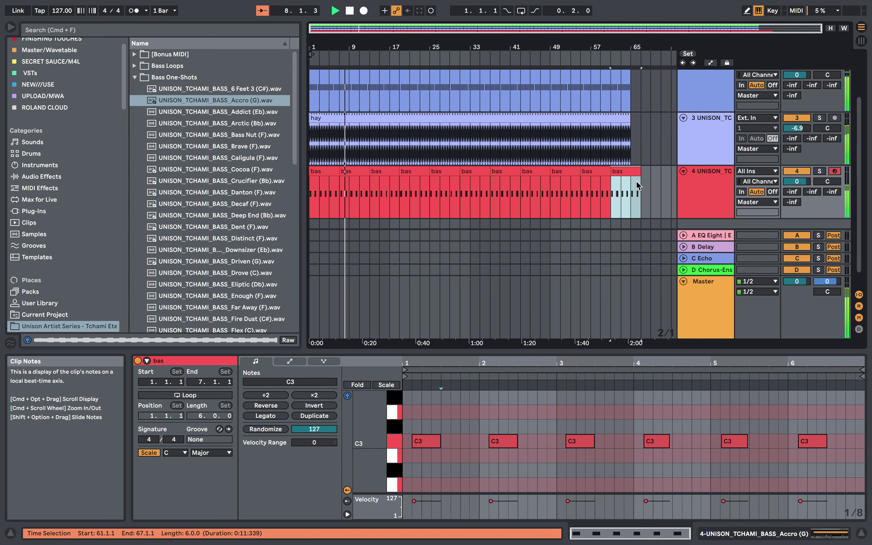
key(super+d)
key(super+d)
key(super+d)
key(super+d)
key(super+d)
key(super+d)
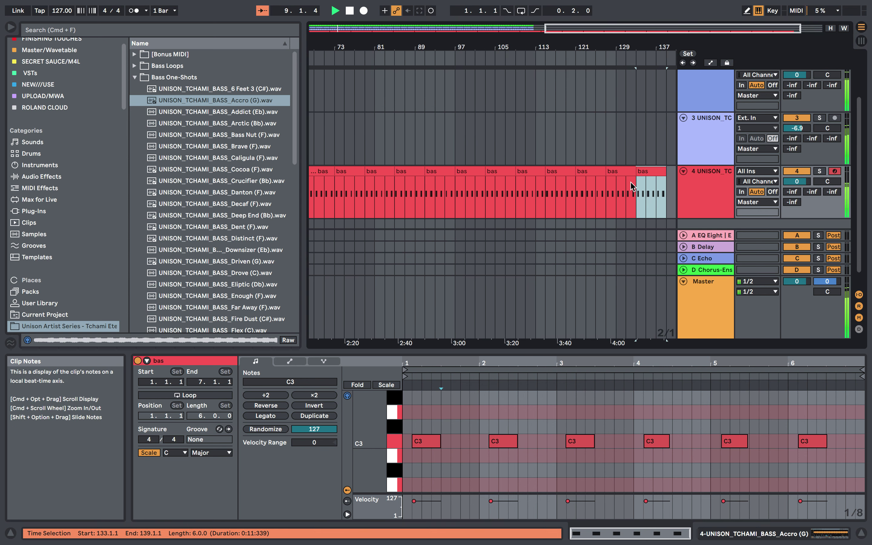
key(minus)
key(super+d)
key(super+d)
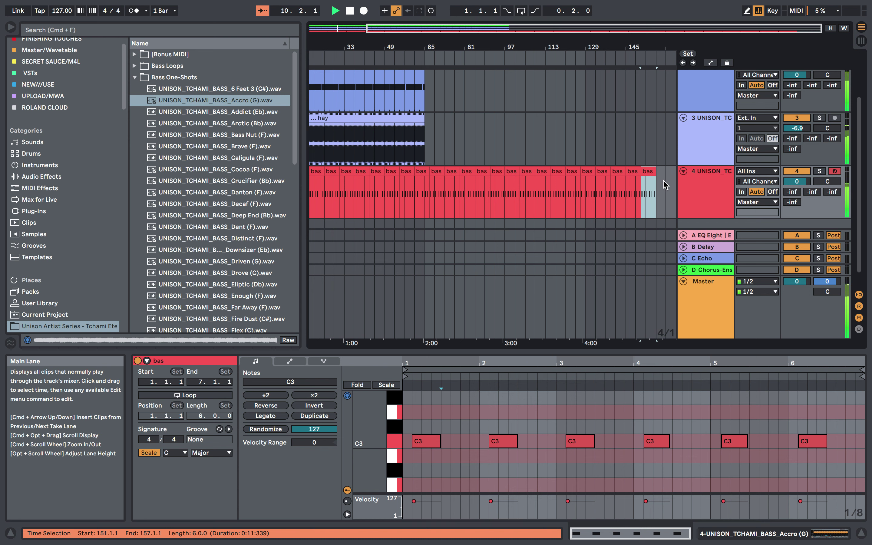
key(minus)
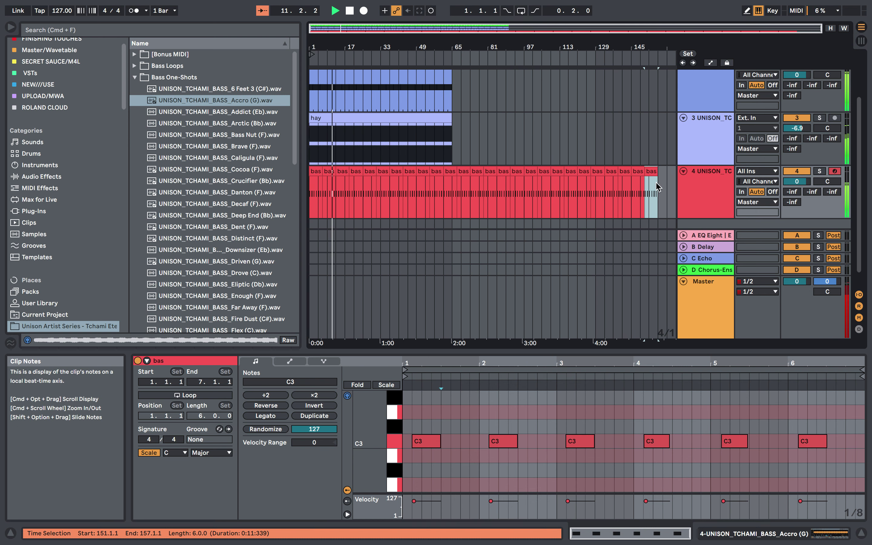
drag(656, 183, 311, 187)
key(super+j)
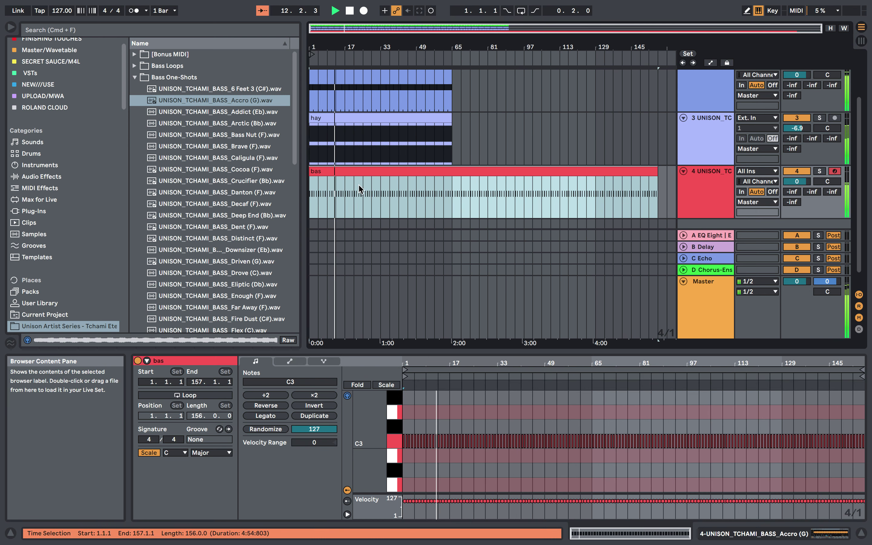
Step: Extend the looped snay, kick and hay clips together so they end at bar 129
drag(452, 144, 311, 70)
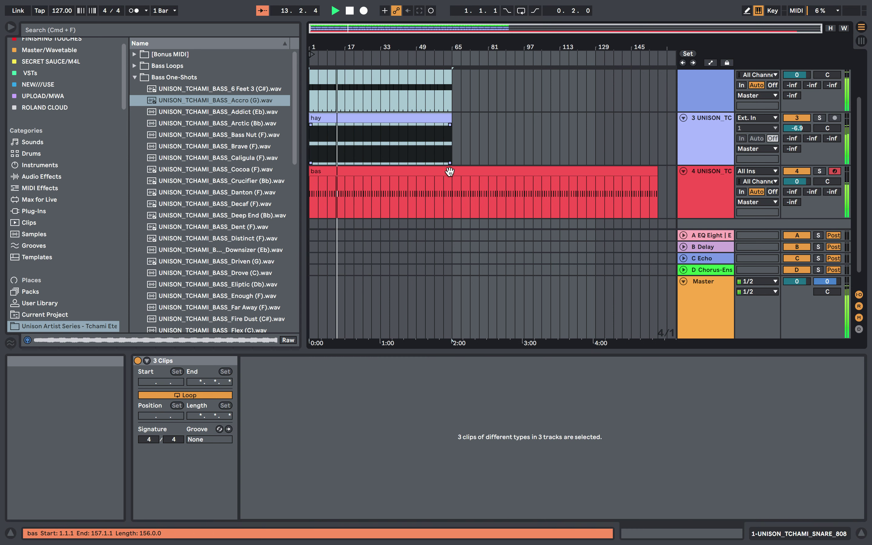
scroll(452, 145, up, 3)
click(450, 82)
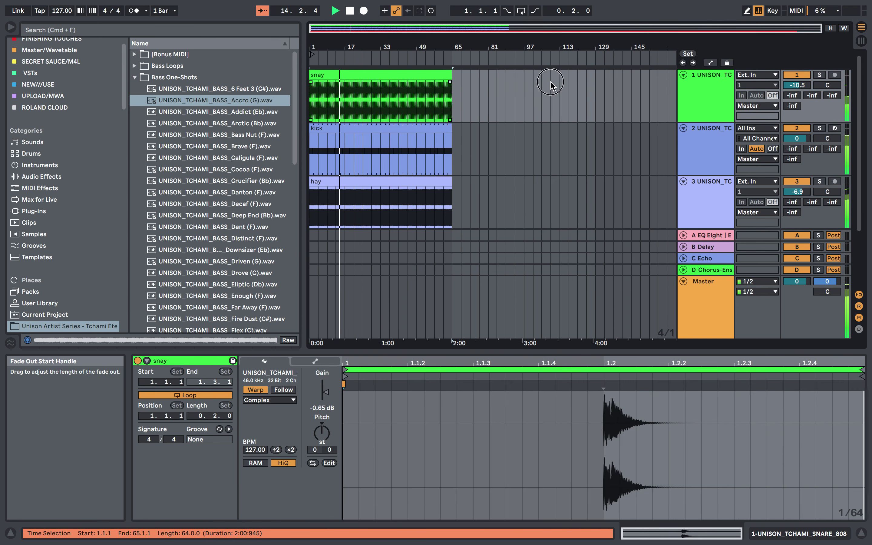
drag(457, 189, 255, 33)
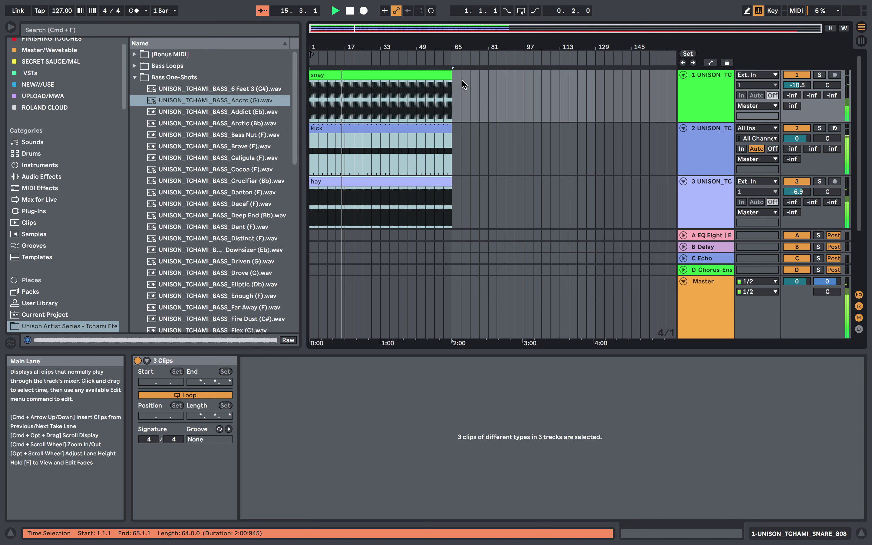
drag(452, 78, 595, 79)
scroll(472, 179, up, 3)
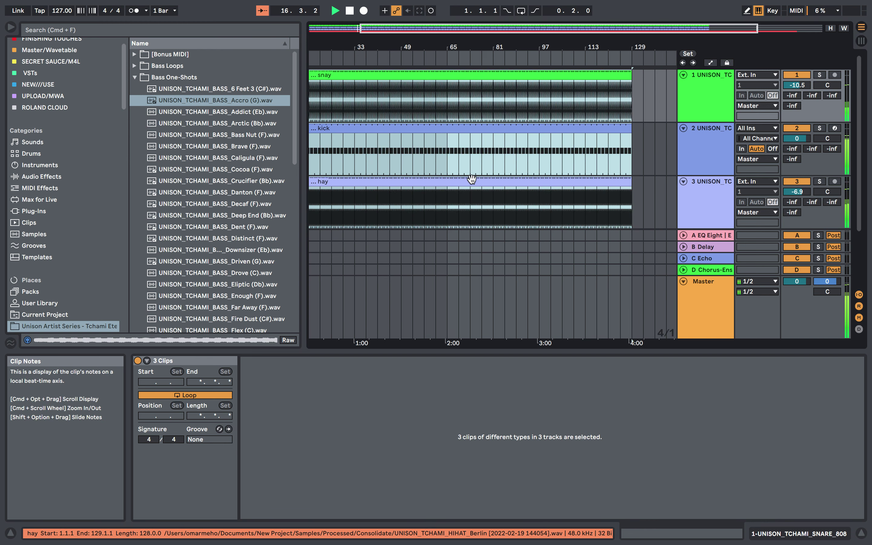
Step: Delete the section of the kick clip from bar 19 to bar 33
scroll(472, 180, up, 3)
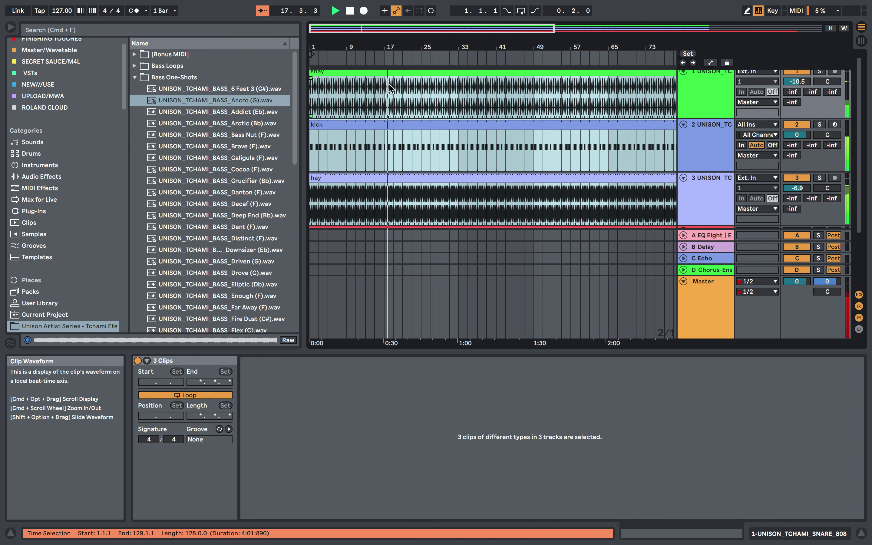
click(389, 86)
drag(389, 142, 456, 133)
key(Delete)
scroll(453, 133, down, 3)
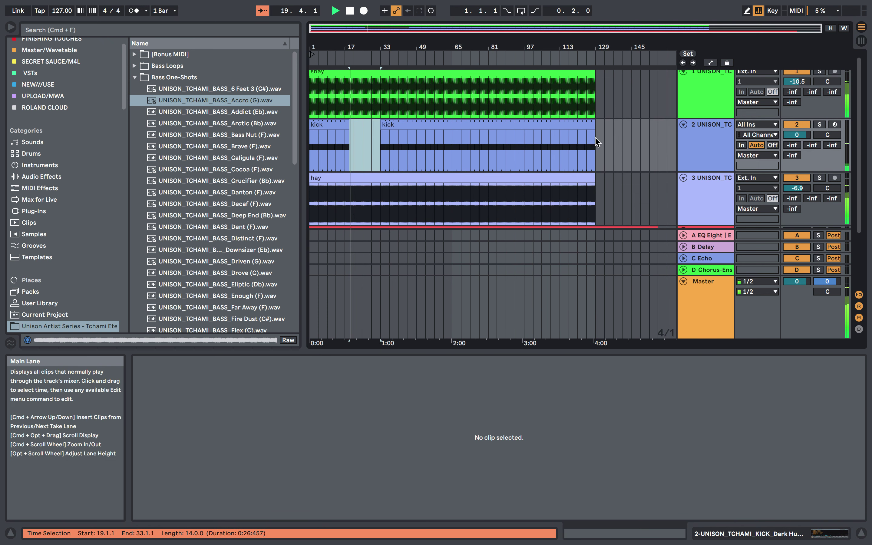
Step: Try to consolidate the kick track from bar 1 to bar 129
drag(596, 137, 310, 140)
key(super+j)
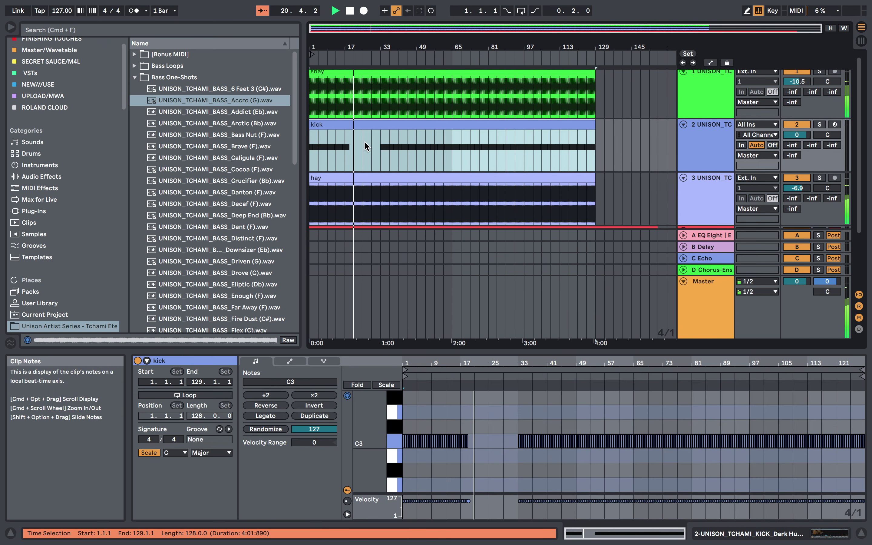
scroll(366, 142, up, 3)
key(super+z)
Step: Delete the section of the snay clip from bar 25 to bar 33
drag(399, 116, 463, 88)
scroll(410, 120, down, 2)
scroll(410, 121, down, 2)
scroll(411, 121, up, 2)
key(Delete)
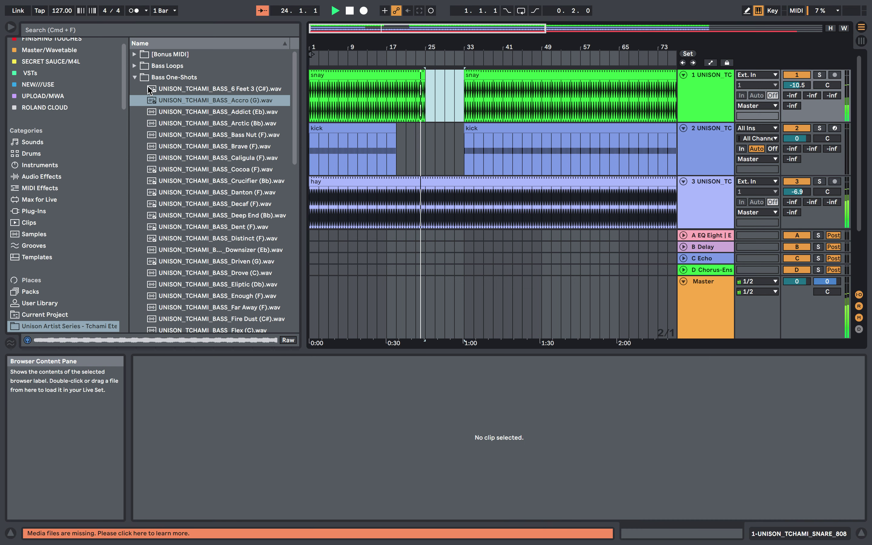
Step: Audition samples from the Misc folder and place UNISON_TCHAMI_MISC_Cool 1.wav on a new audio track at bar 25
click(135, 77)
scroll(382, 151, down, 3)
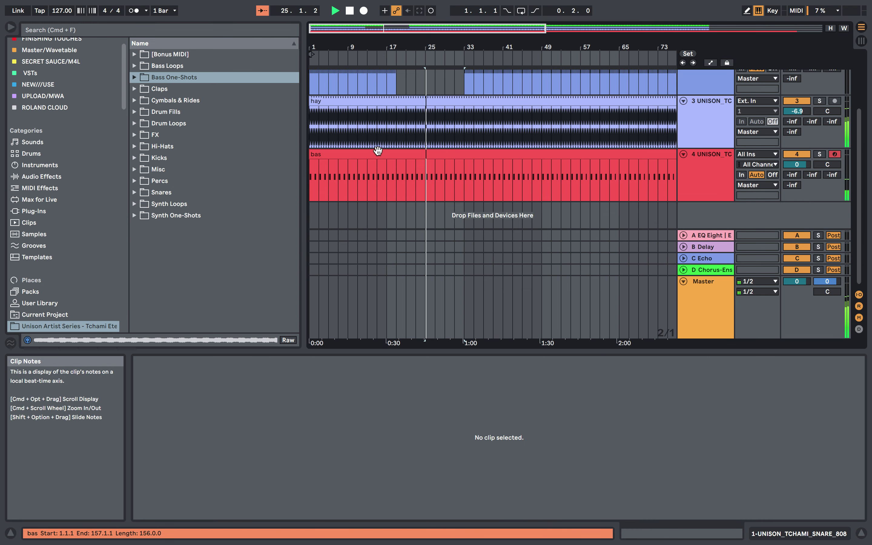
click(135, 193)
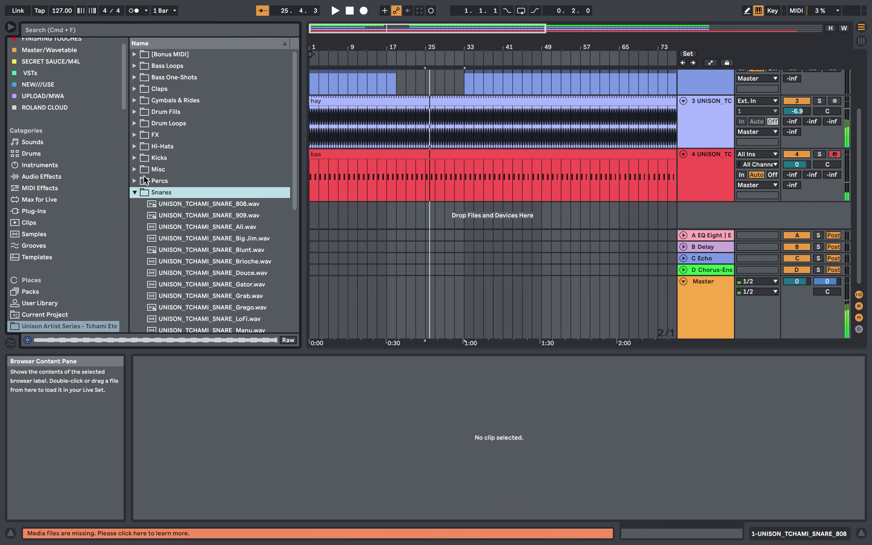
click(135, 169)
click(147, 180)
click(164, 191)
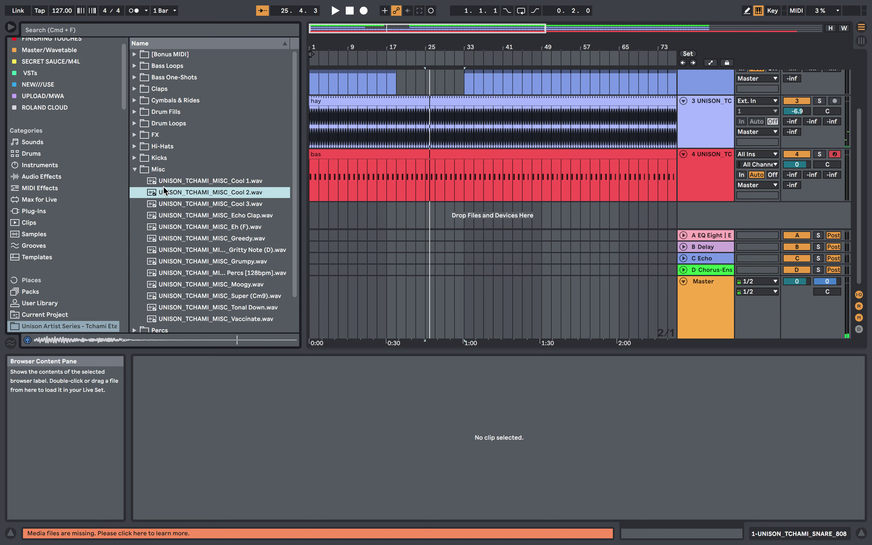
click(192, 181)
drag(205, 177, 422, 213)
Step: Duplicate the first bar of the Cool 1 sample repeatedly along its track up to bar 49
key(space)
scroll(431, 201, up, 3)
drag(497, 185, 485, 185)
key(super+d)
key(super+d)
key(super+d)
key(super+d)
key(super+d)
key(super+d)
key(super+d)
key(super+d)
key(super+d)
key(super+d)
key(super+d)
key(super+d)
key(super+d)
key(super+d)
key(super+d)
key(super+d)
scroll(487, 185, down, 3)
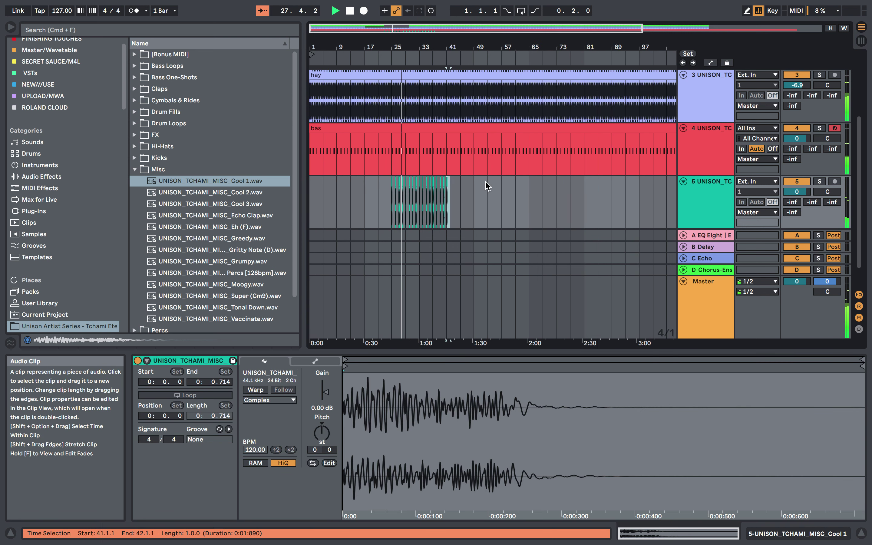
key(super+d)
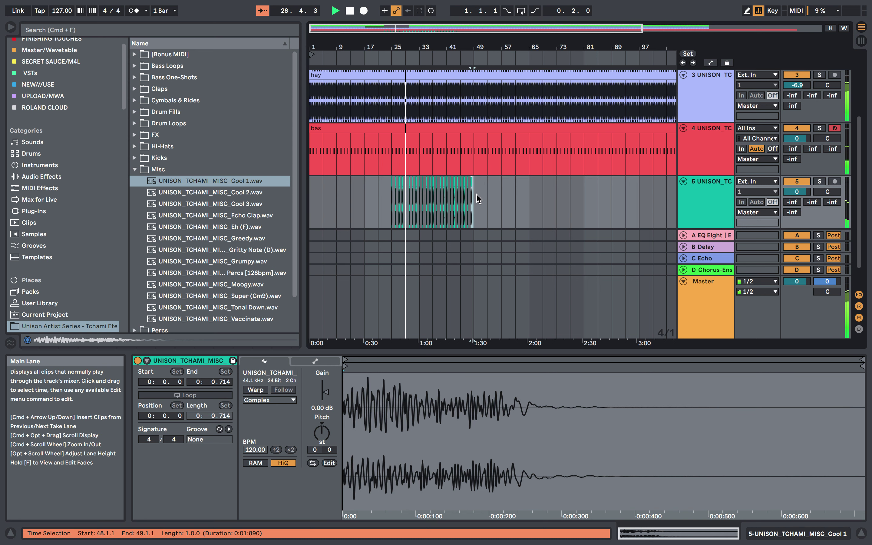
Step: Consolidate the Cool 1 clips from bar 25 to bar 49 into a single audio clip
drag(478, 198, 383, 227)
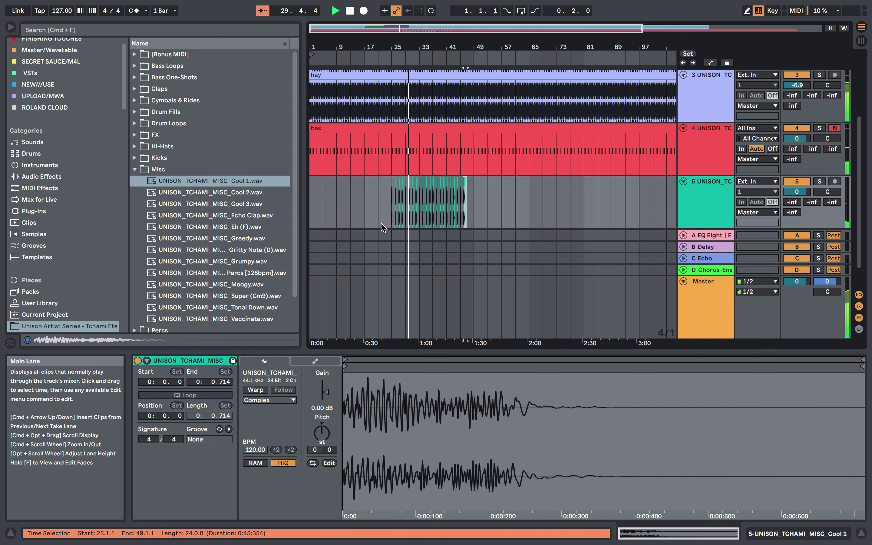
key(super+z)
key(super+z)
key(super+z)
key(super+z)
key(super+z)
key(super+z)
key(super+z)
key(super+z)
key(super+z)
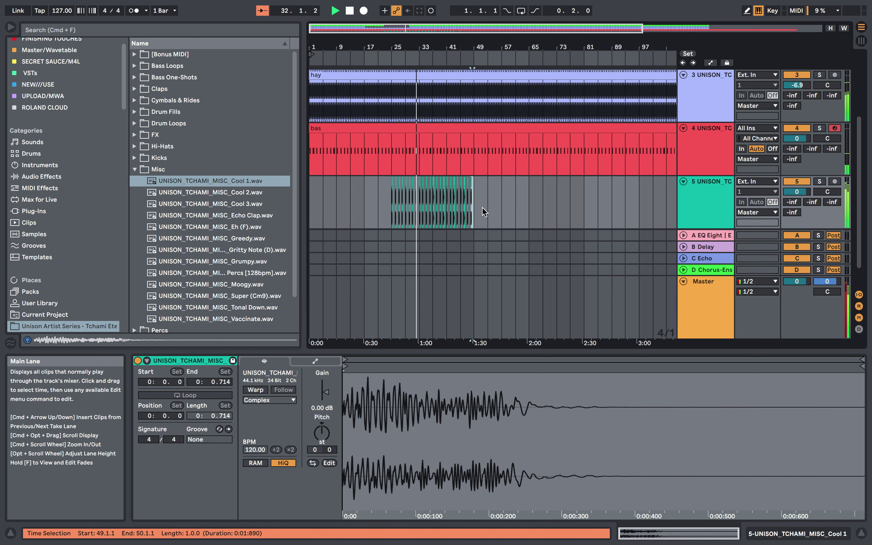
drag(481, 211, 389, 216)
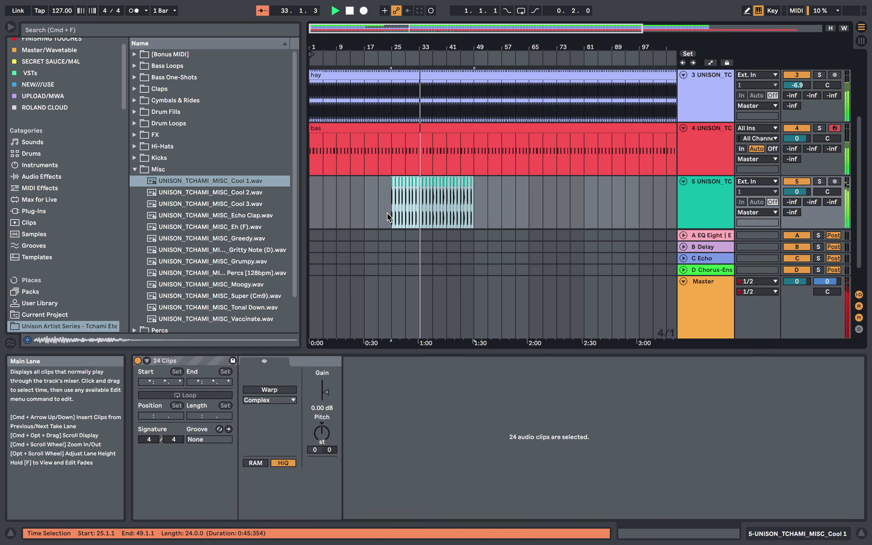
key(super+j)
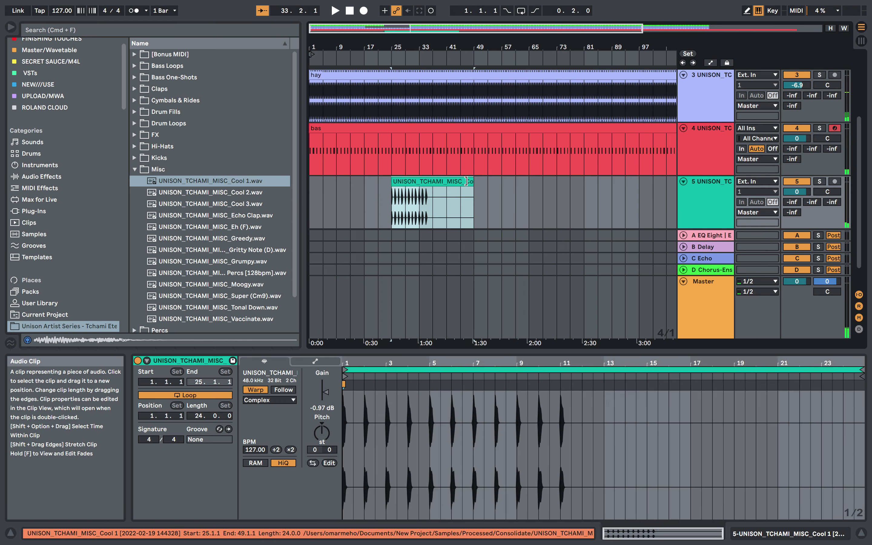
Step: Extend the Cool 1 clip along its track so that it ends at bar 129
drag(473, 180, 560, 178)
key(minus)
key(space)
key(space)
click(379, 213)
key(space)
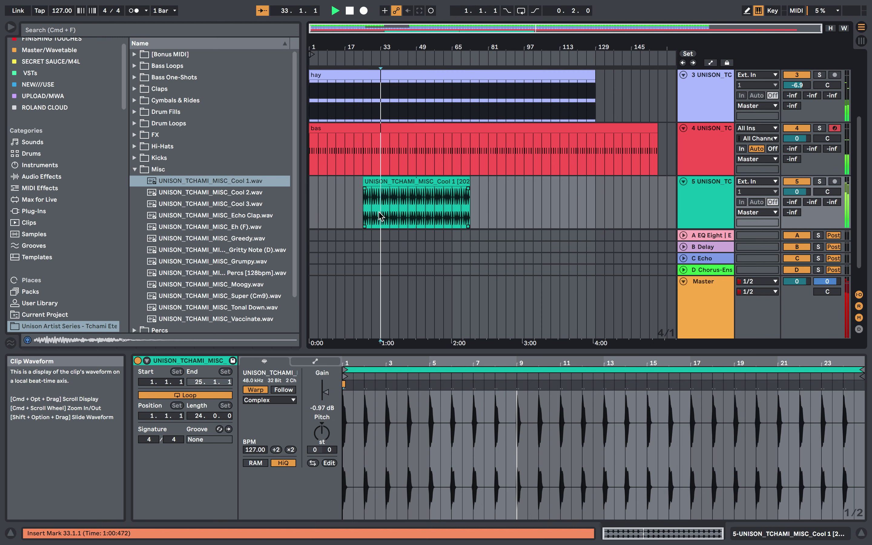
drag(469, 180, 592, 180)
scroll(602, 181, up, 1)
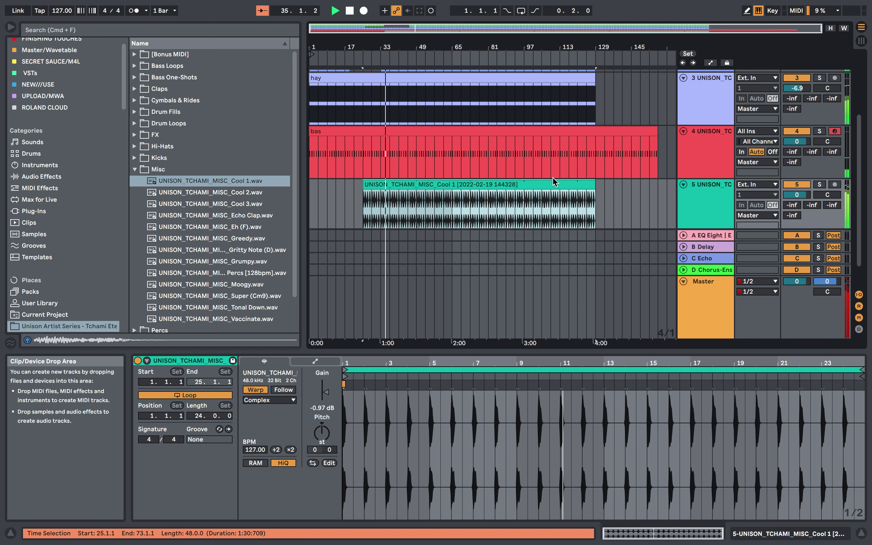
Step: Play back the arrangement from around bars 22 and 30 to check the drum break and the Cool 1 layer
scroll(552, 179, up, 5)
scroll(540, 178, up, 3)
scroll(540, 178, down, 6)
scroll(540, 178, left, 8)
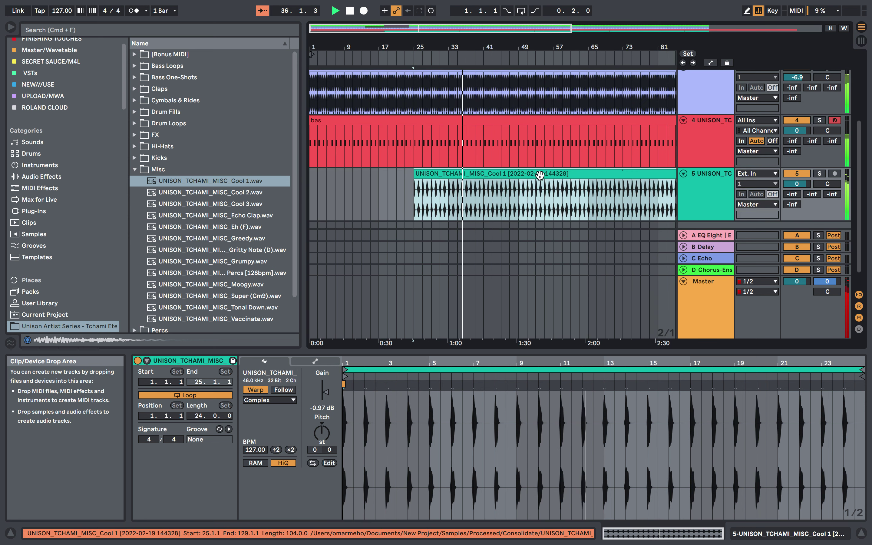
key(space)
click(402, 55)
scroll(407, 123, up, 5)
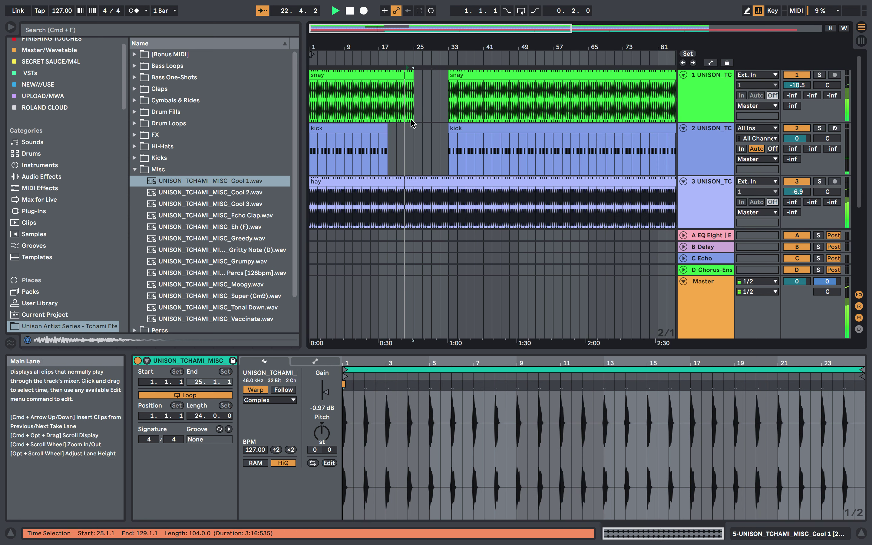
click(436, 56)
scroll(434, 216, down, 3)
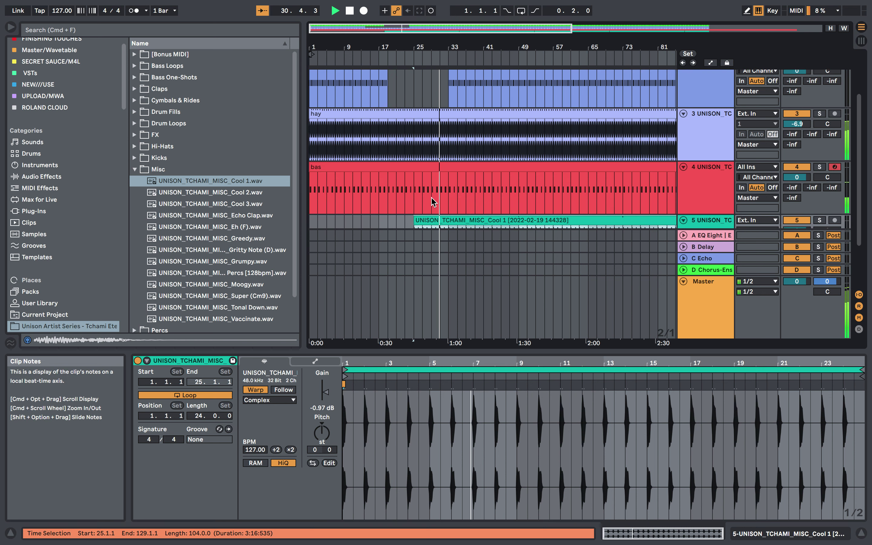
scroll(433, 202, down, 3)
scroll(434, 202, right, 2)
scroll(434, 202, up, 4)
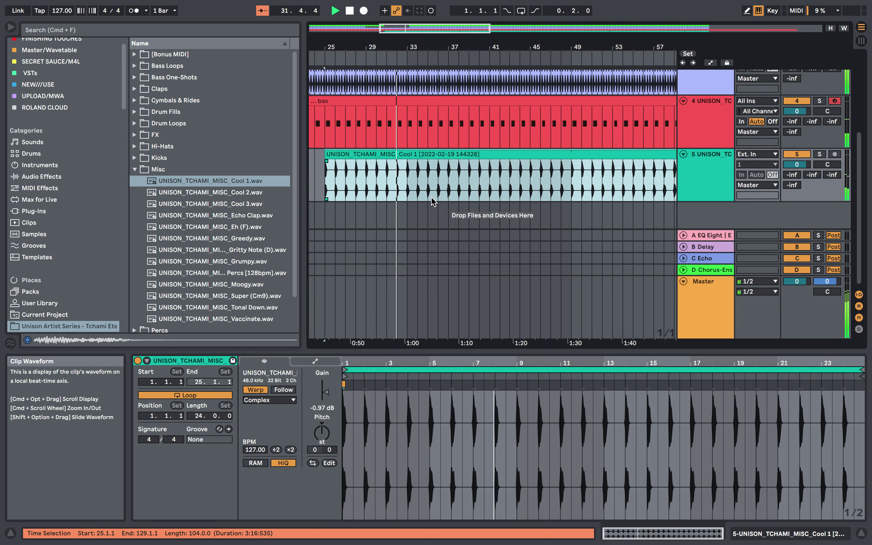
Step: Set the Cool 1 track's send to the B Delay return to -21.2 dB
scroll(434, 202, down, 5)
click(812, 175)
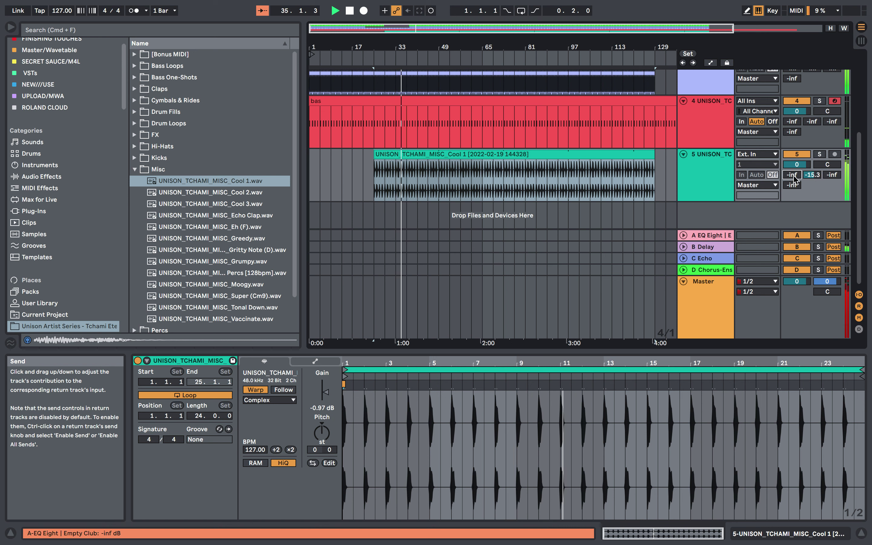
click(812, 175)
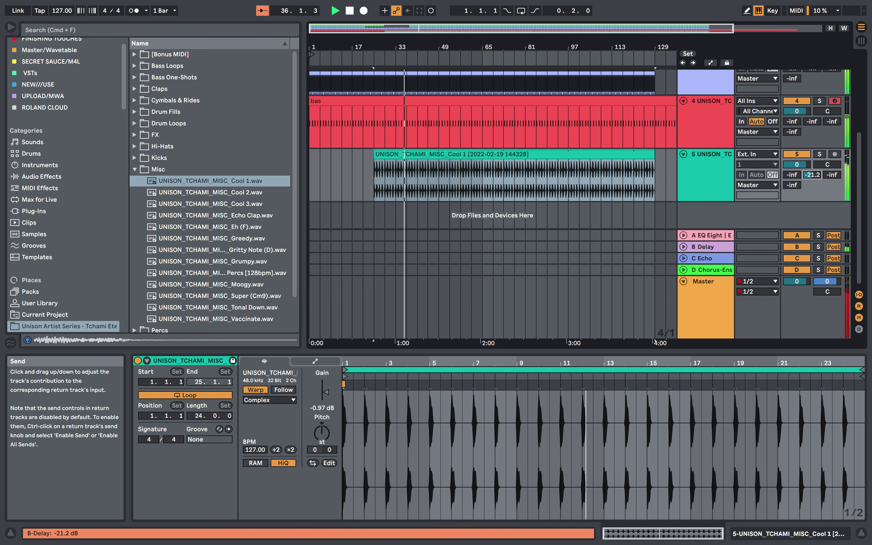
Step: Search the sample browser for "acid" and place OW_174_fx_loop_acid_riser_F.wav on a new audio track at bar 45
scroll(459, 168, up, 5)
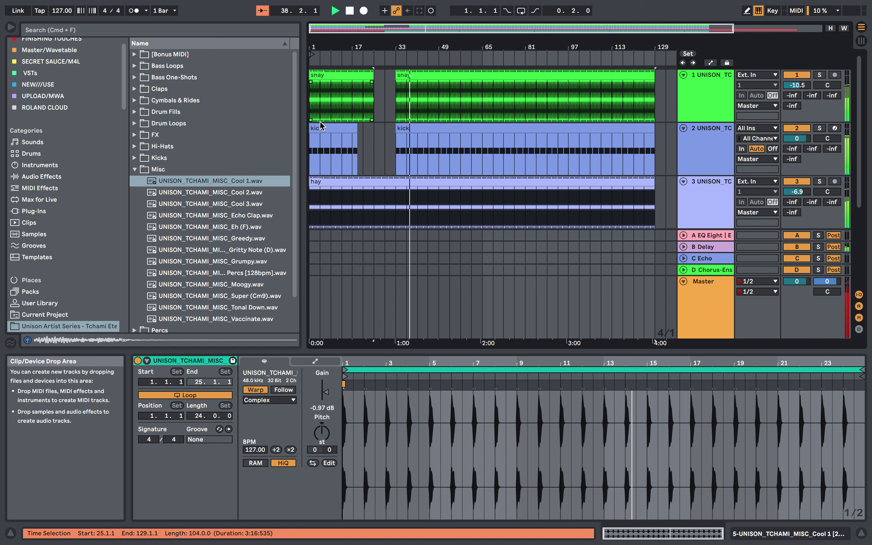
click(141, 169)
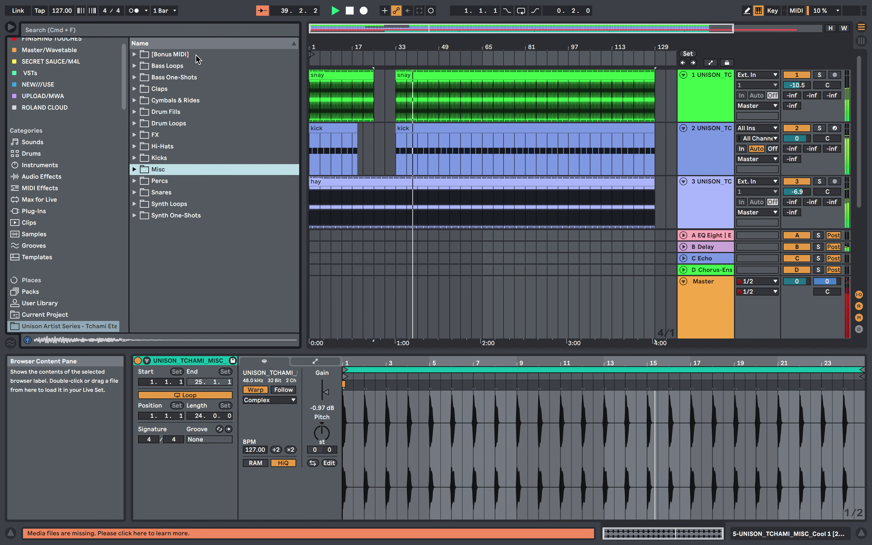
scroll(361, 145, down, 5)
key(space)
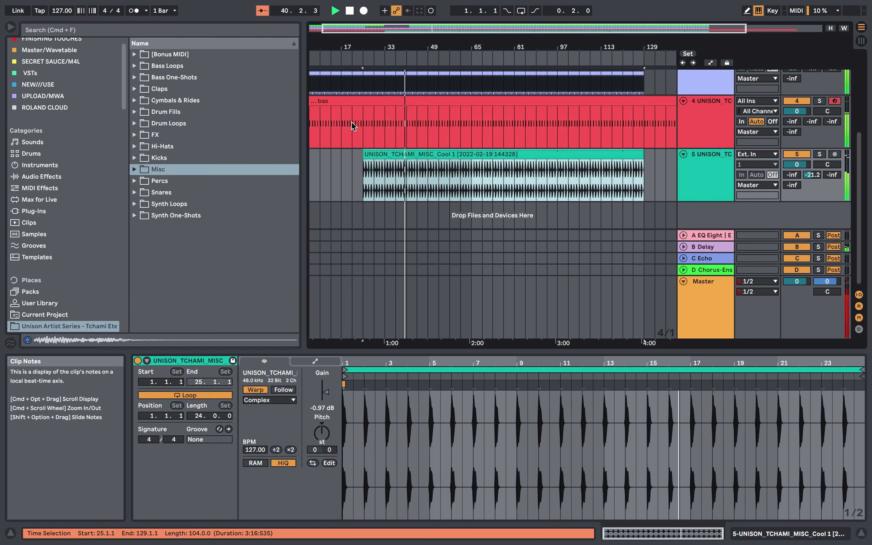
click(257, 31)
text(acid)
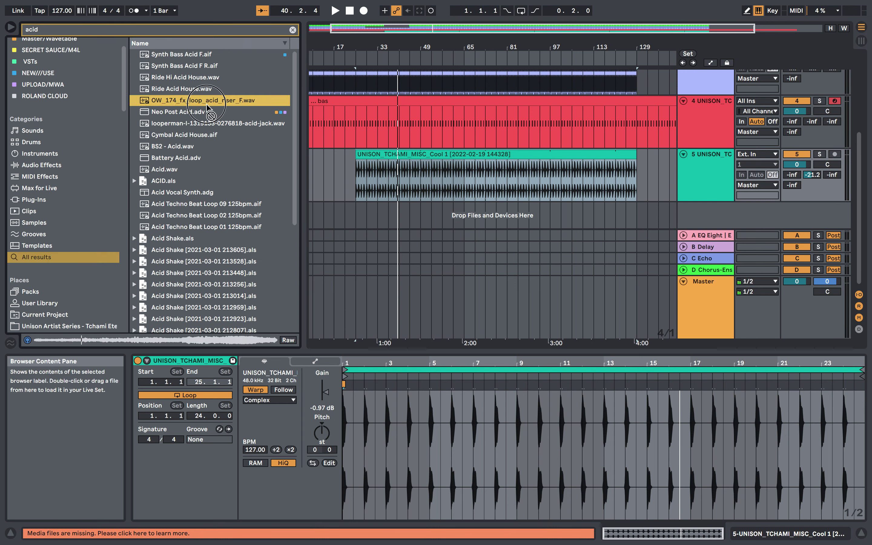
drag(207, 106, 410, 221)
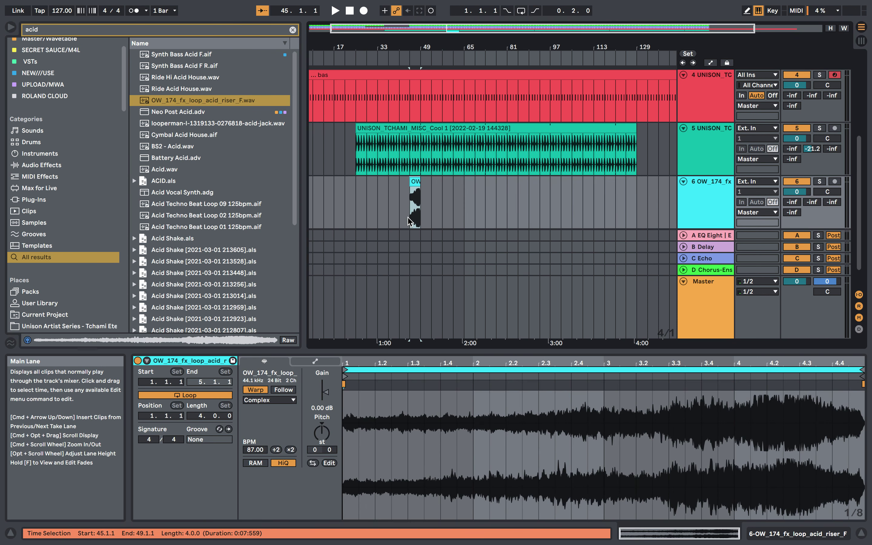
Step: Place Cymbal Acid House.aif and BS2 - Acid.wav on separate new audio tracks, both starting at bar 49
click(216, 136)
click(202, 147)
drag(199, 135, 421, 227)
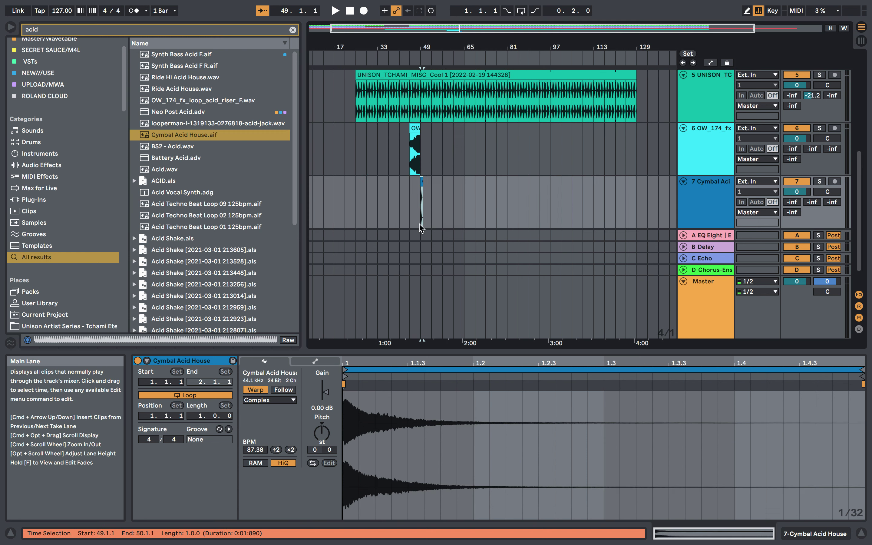
drag(182, 147, 424, 216)
Step: Play back the arrangement and check the snay and kick tracks around bar 49
key(space)
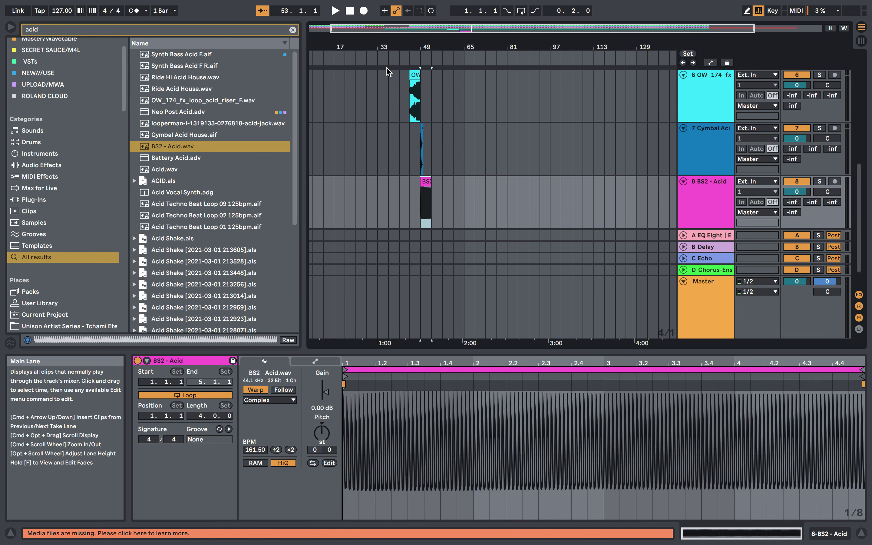
scroll(400, 162, up, 8)
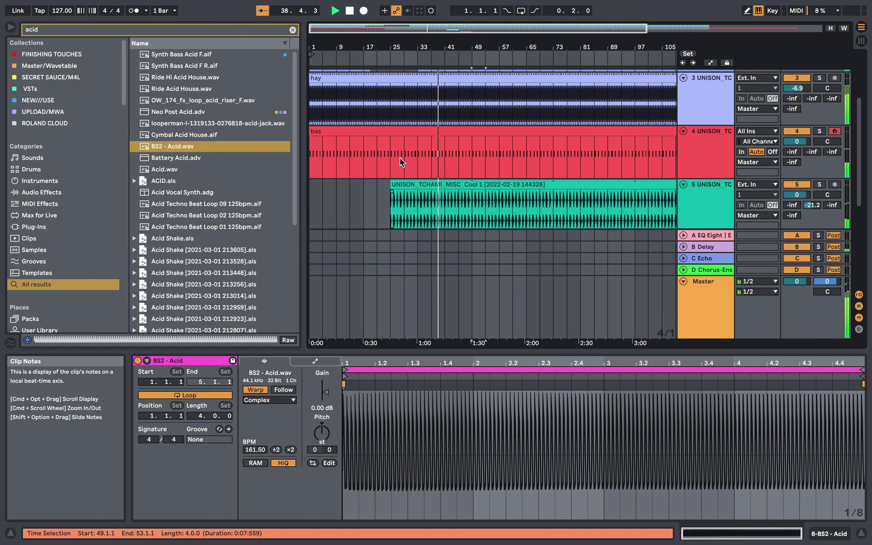
scroll(456, 118, up, 3)
click(475, 95)
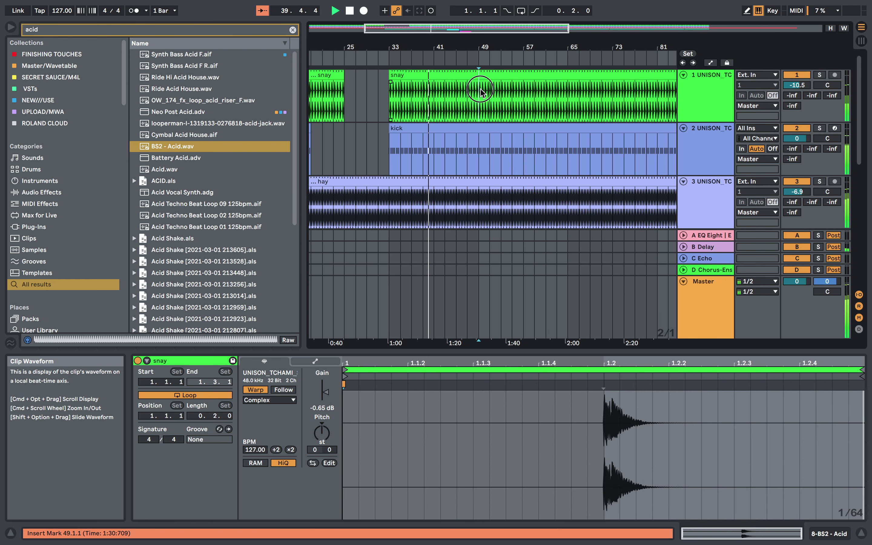
click(480, 136)
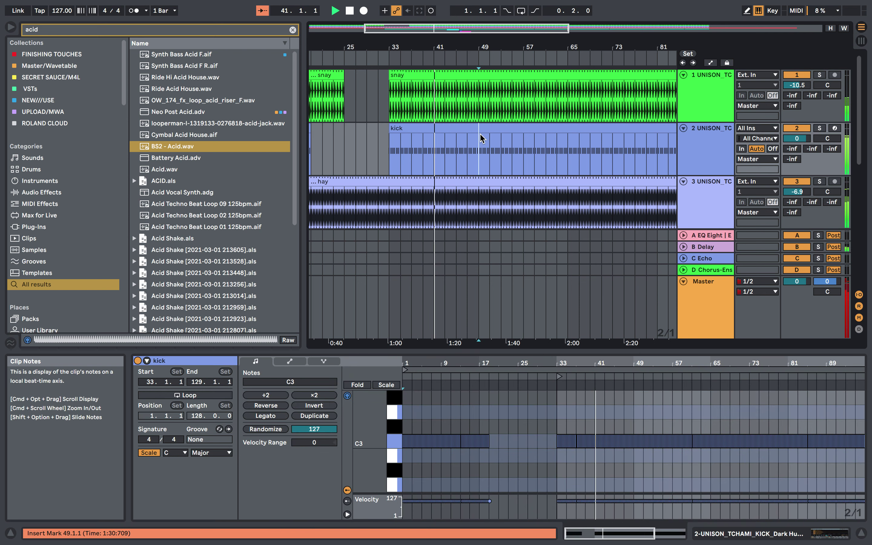
scroll(480, 136, down, 8)
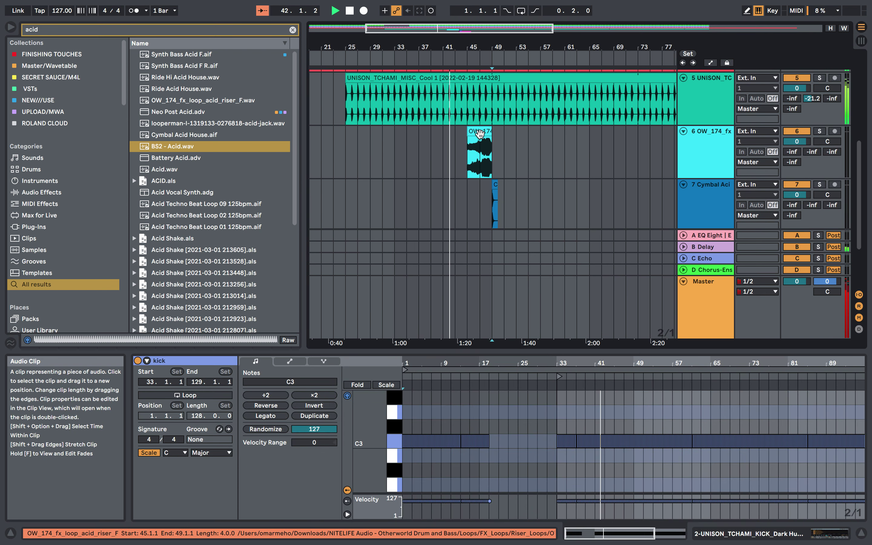
Step: Rename the acid riser clip to "fz" and the Cymbal Acid House clip to "cymbal"
scroll(483, 149, up, 6)
click(484, 138)
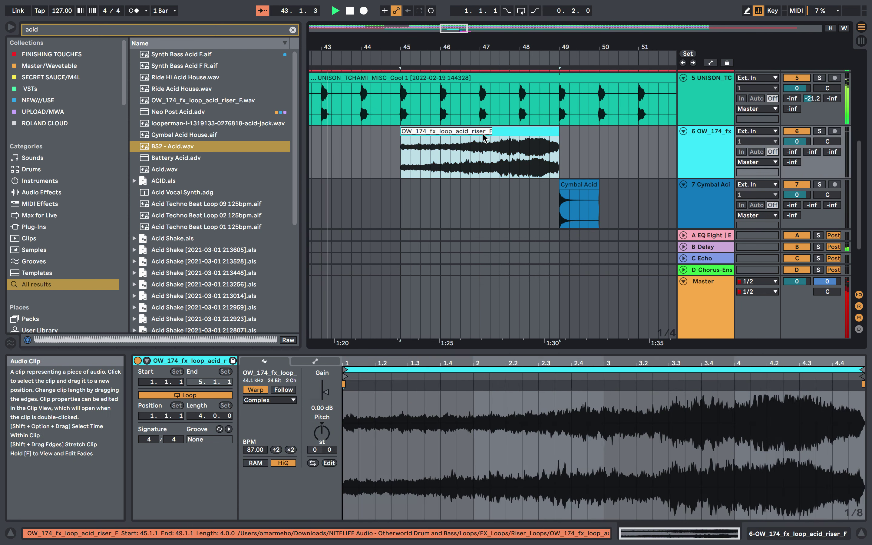
key(Return)
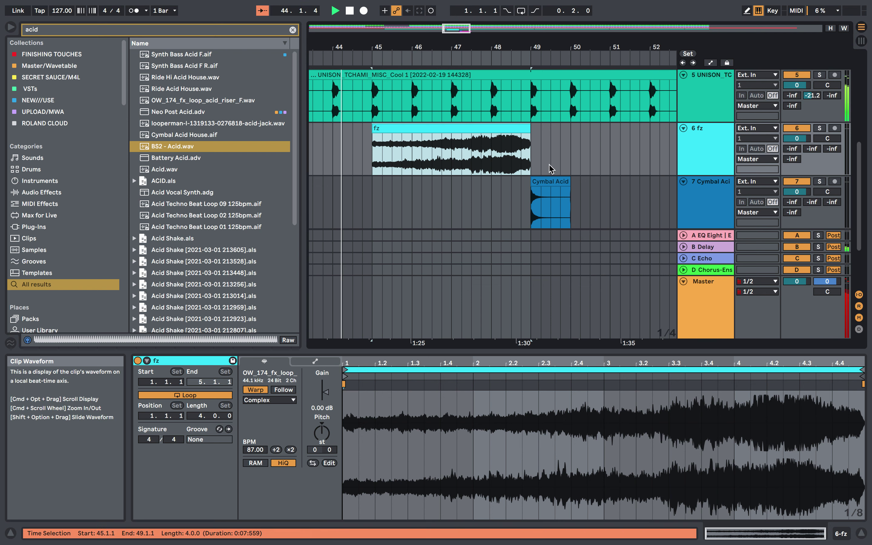
click(546, 183)
key(super+r)
text(c)
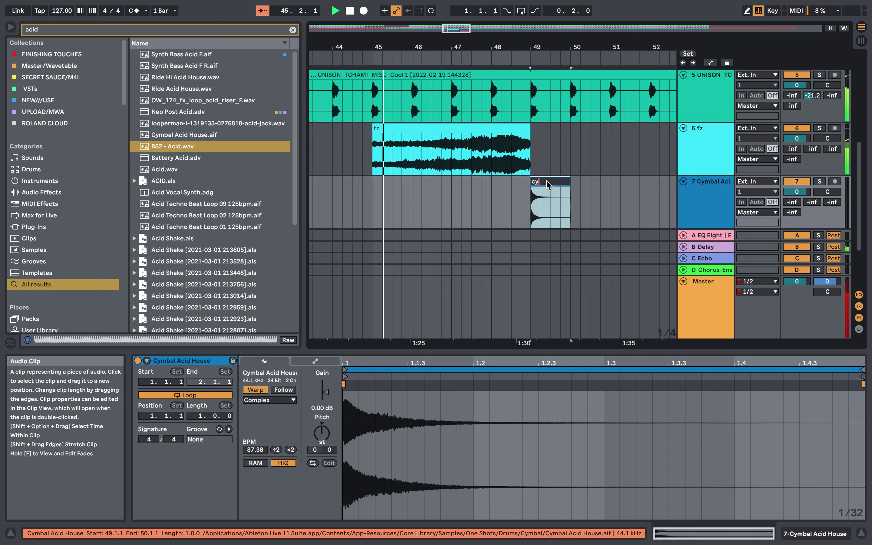
text(ymbal)
key(Return)
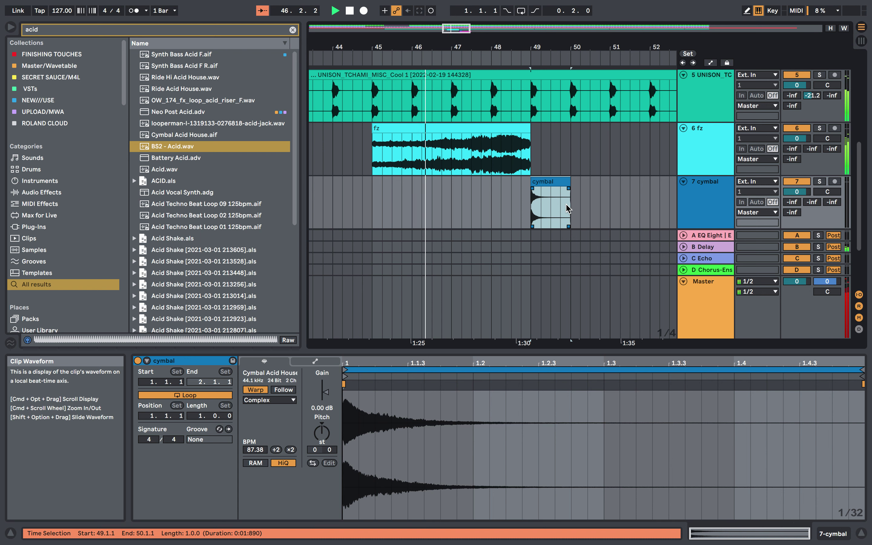
Step: Rename the BS2 - Acid clip to "acid"
scroll(567, 206, down, 4)
click(548, 154)
key(super+r)
text(a)
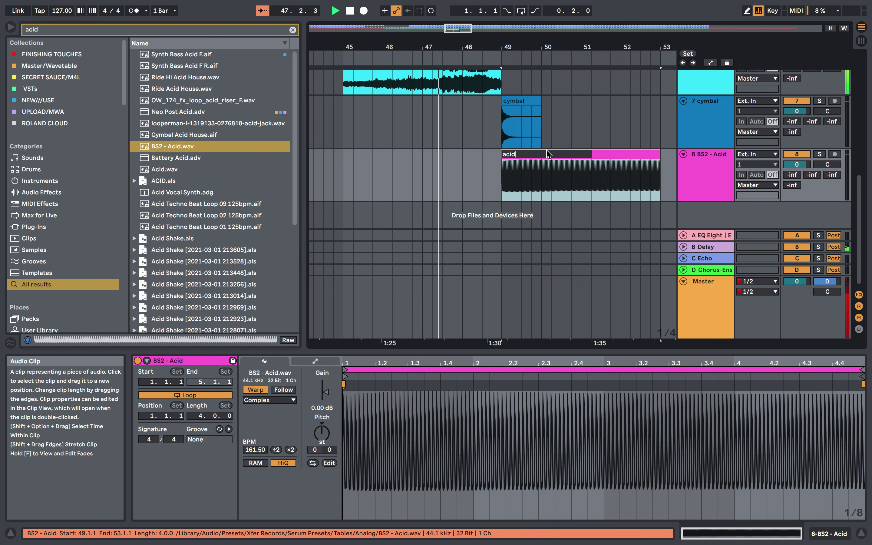
text(cid)
key(Return)
Step: Duplicate the acid clip to bar 53 and lower the acid track's volume to -1.8 dB
scroll(549, 155, down, 5)
scroll(547, 154, right, 2)
scroll(548, 154, up, 1)
scroll(548, 158, down, 3)
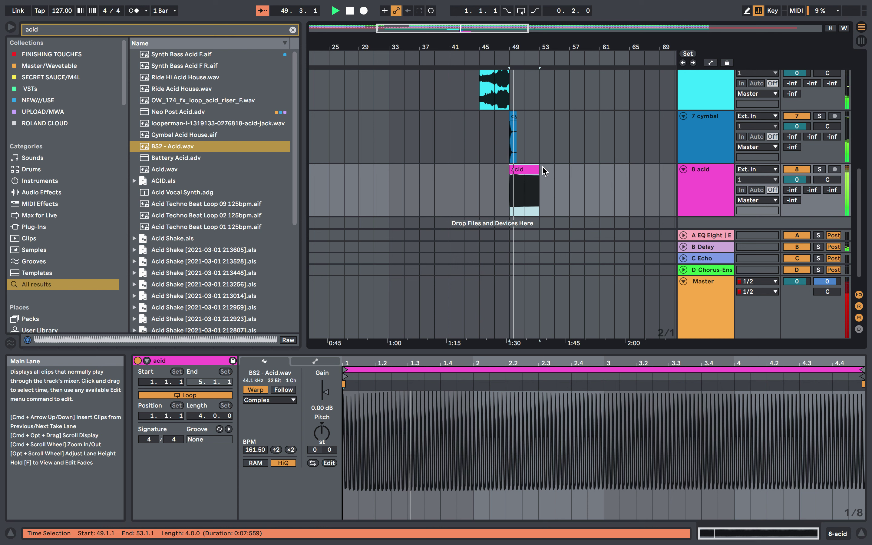
scroll(536, 170, down, 2)
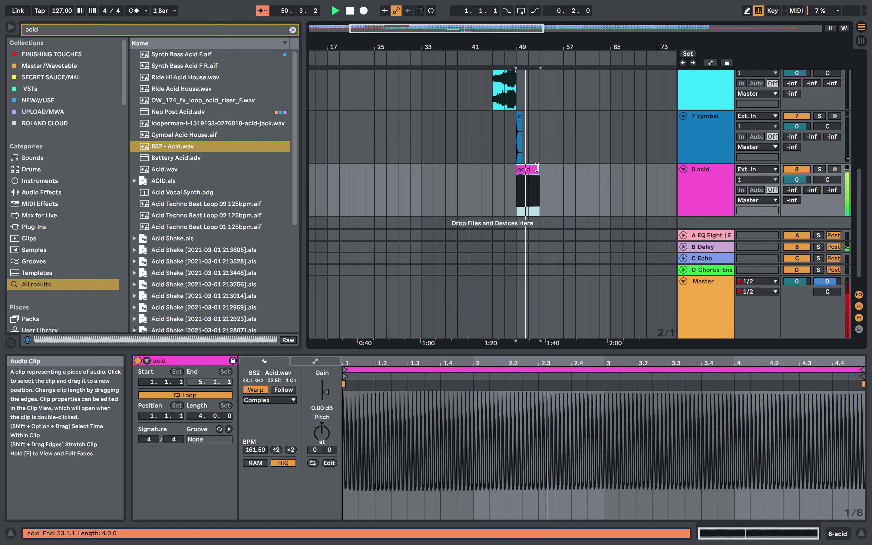
scroll(537, 168, down, 2)
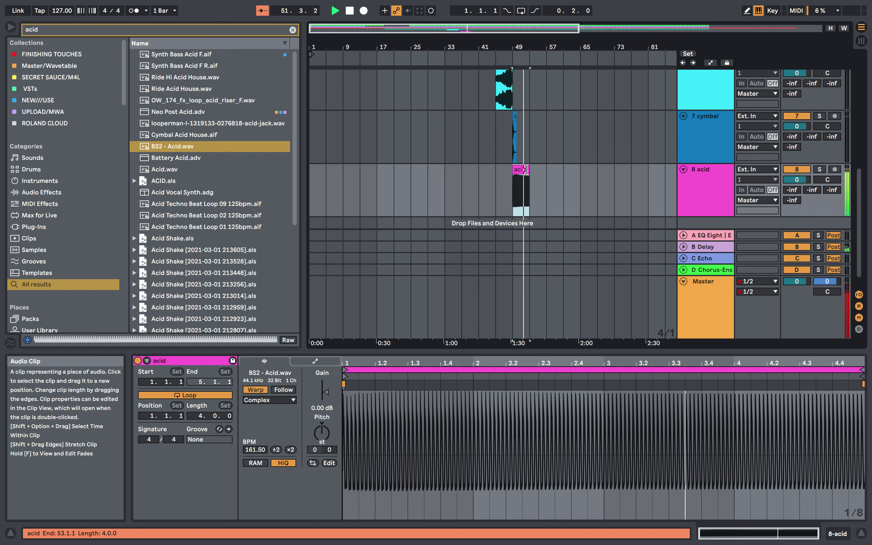
key(super+d)
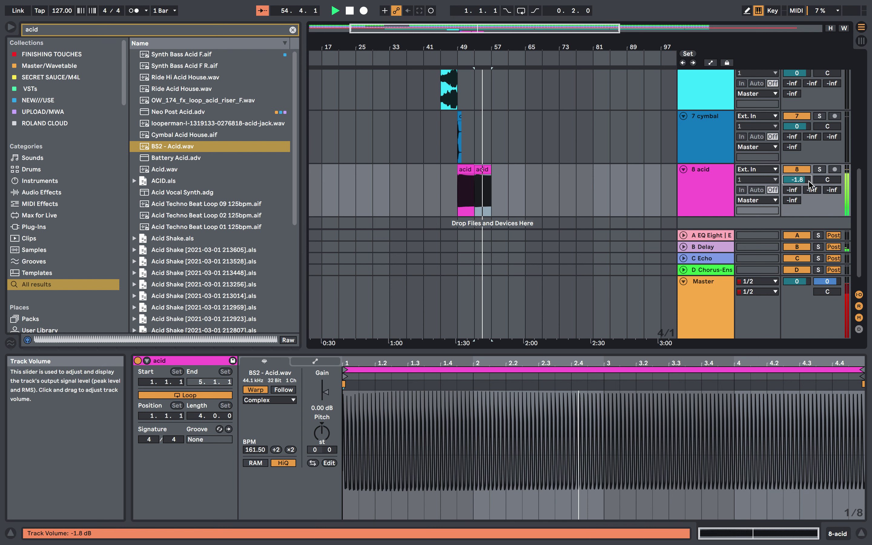
Step: Copy the fz riser clip to bar 53 and duplicate the second acid clip to bar 57
scroll(447, 101, up, 2)
drag(447, 86, 480, 88)
click(482, 195)
key(super+d)
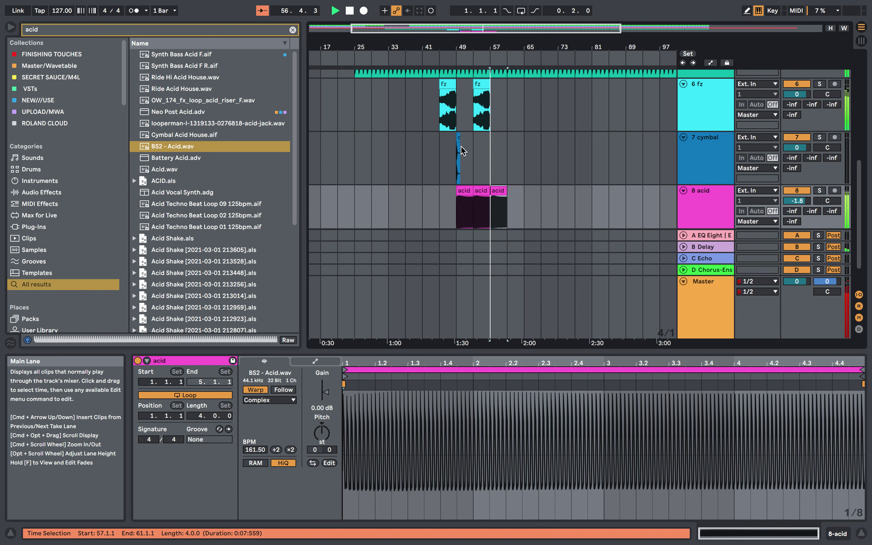
Step: Copy the cymbal clip to bar 57 and duplicate the last acid clip to bar 61
click(458, 130)
click(459, 135)
drag(458, 135, 493, 146)
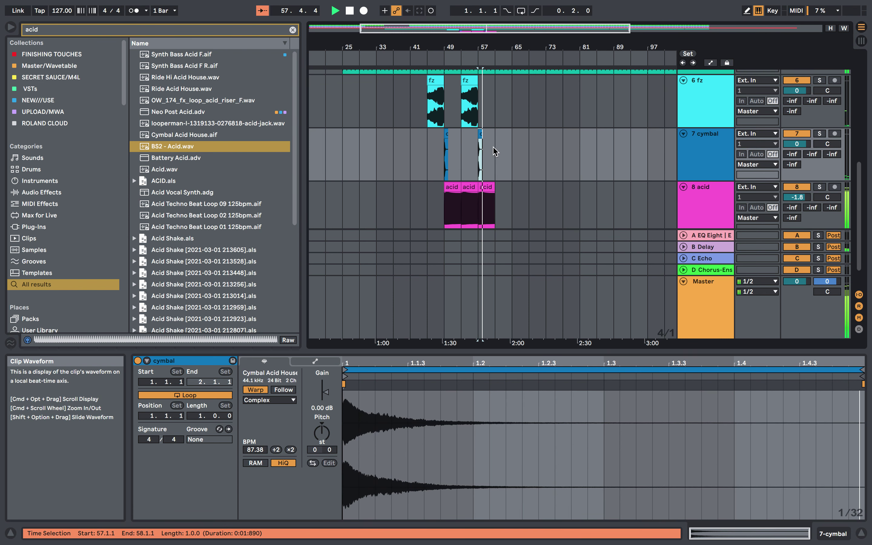
click(455, 187)
key(super+d)
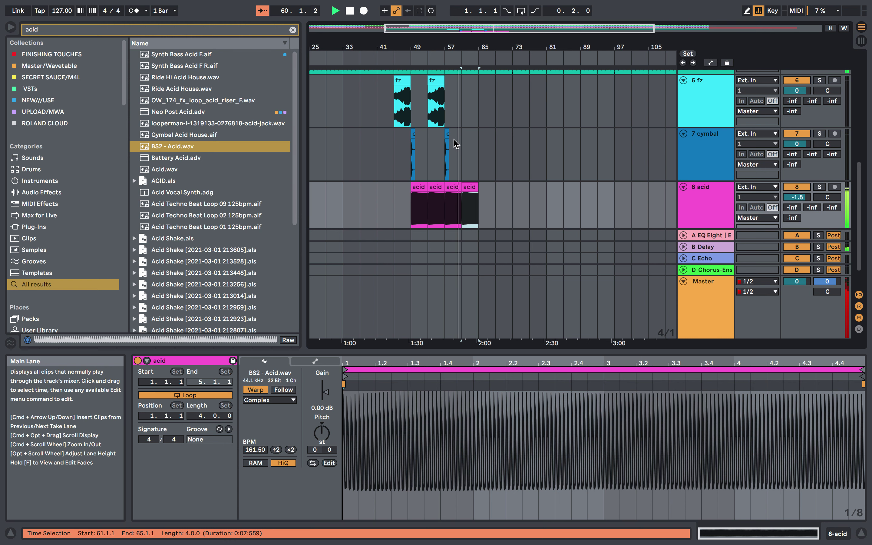
Step: Delete the section of the kick clip from bar 65 to bar 81
scroll(454, 140, up, 10)
drag(468, 142, 516, 137)
scroll(515, 126, down, 10)
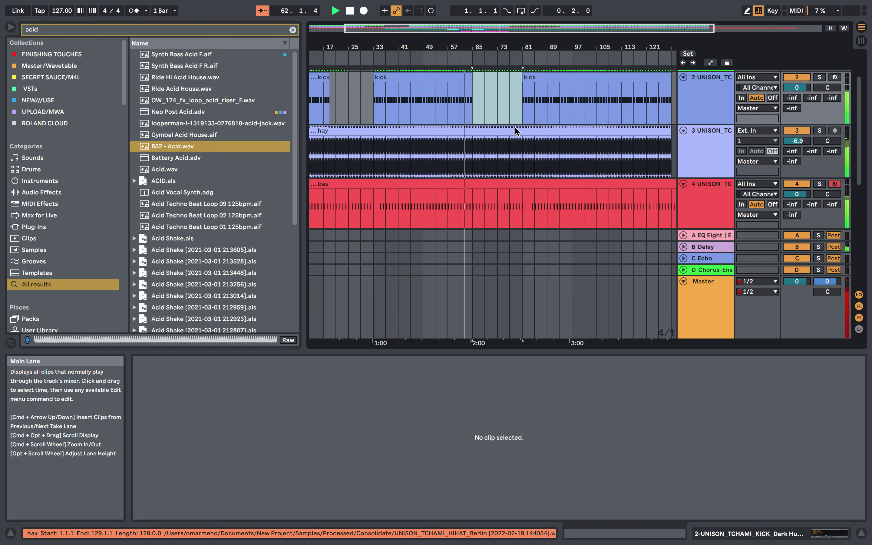
Step: Search the browser for "pad" and place the Unison Tchami Distance Pads [128bpm - Cm] MIDI file on a new track at bar 65
scroll(193, 234, down, 5)
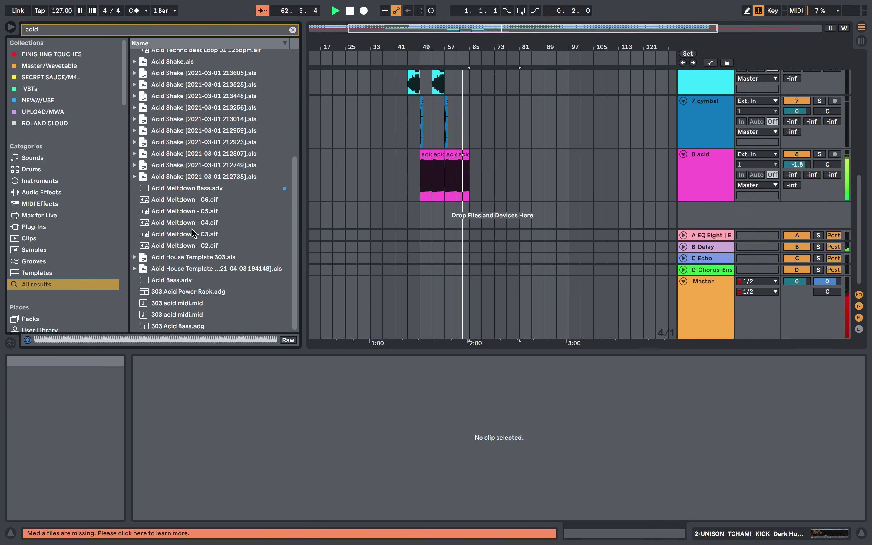
click(292, 30)
text(pad)
drag(216, 296, 353, 253)
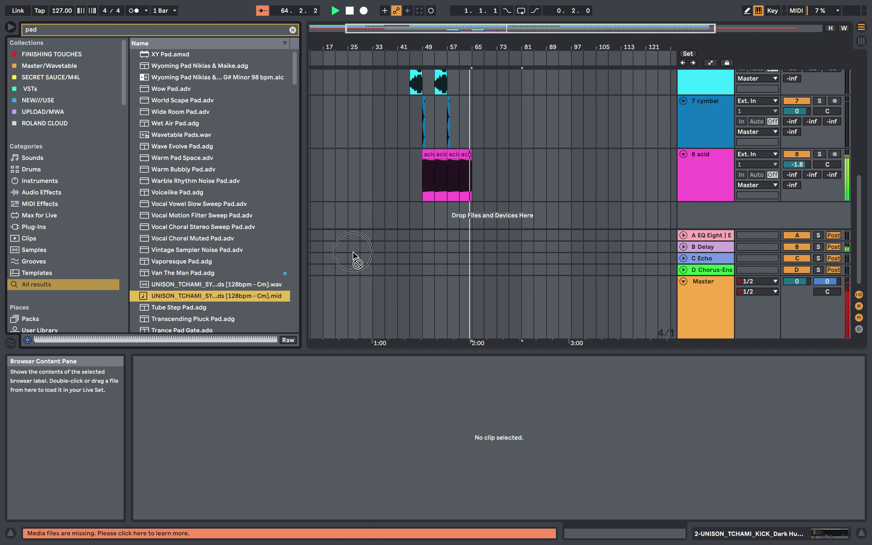
drag(475, 216, 474, 215)
Step: Extend the pad MIDI clip to bar 81 and load the Distance Pads [128bpm - Cm] WAV as the track's sampler instrument
drag(502, 183, 522, 184)
double_click(240, 284)
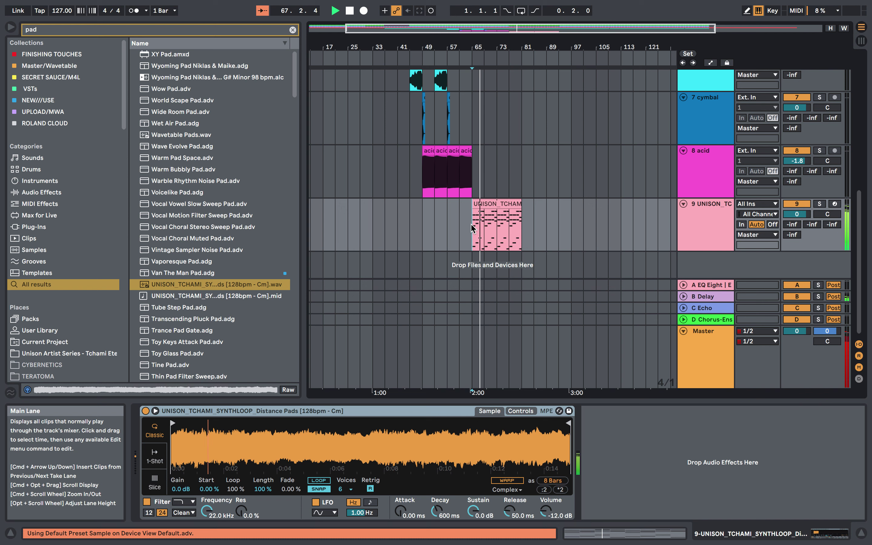
click(741, 224)
click(730, 223)
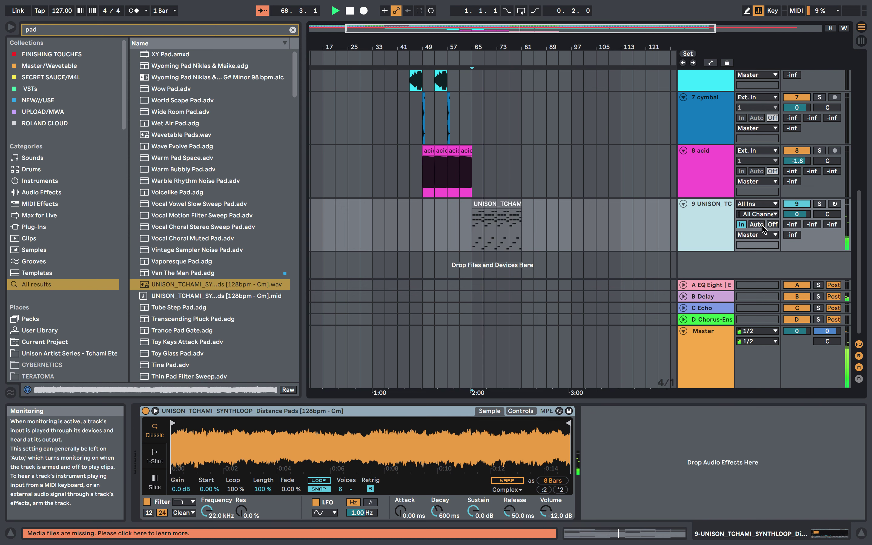
click(756, 224)
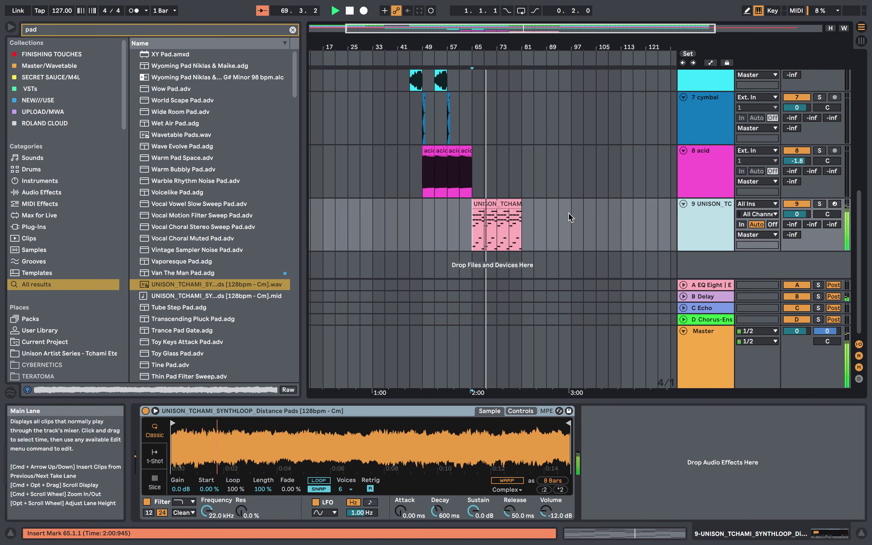
Step: Delete the section of the snare clip from bar 73 to bar 81
scroll(570, 217, up, 5)
scroll(569, 216, down, 5)
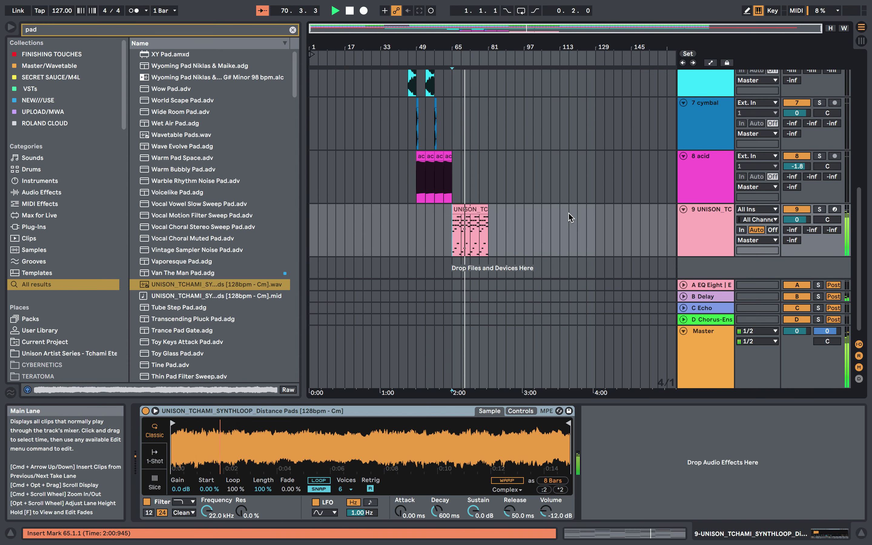
scroll(504, 217, up, 4)
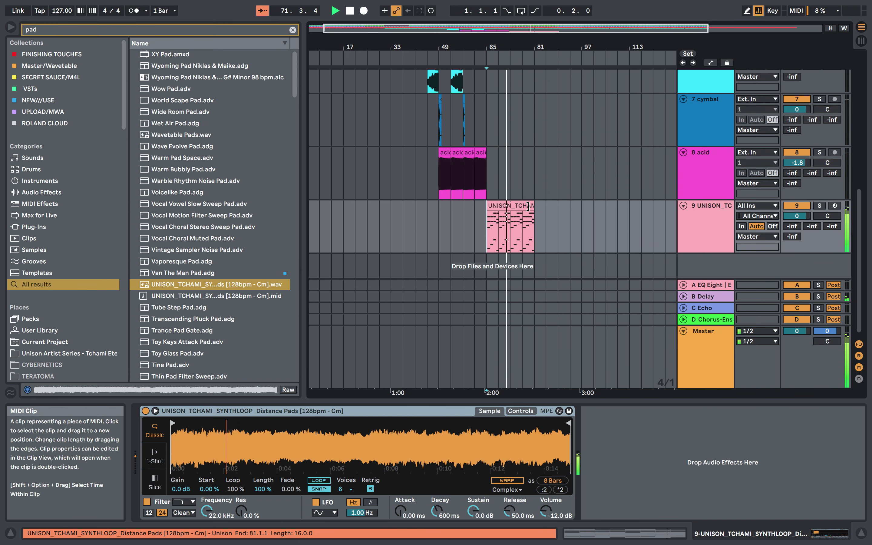
drag(529, 206, 514, 209)
scroll(531, 206, up, 10)
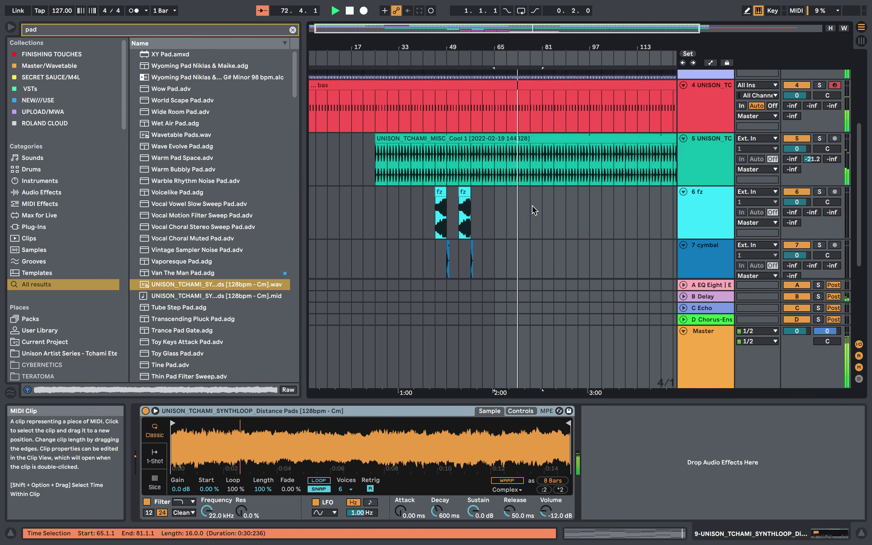
click(531, 74)
drag(531, 74, 543, 70)
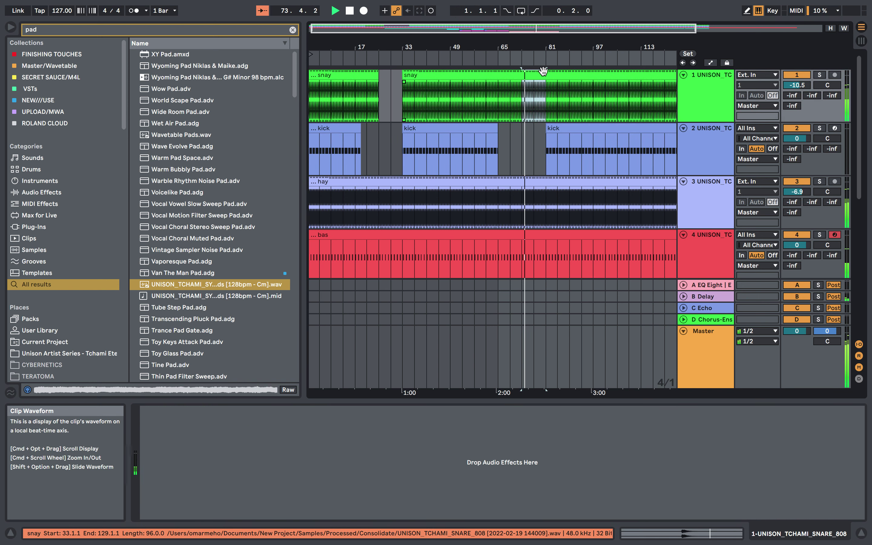
key(Delete)
Step: Delete the section of the hi-hat clip from bar 79 to bar 81
key(plus)
drag(536, 206, 543, 181)
key(Delete)
key(plus)
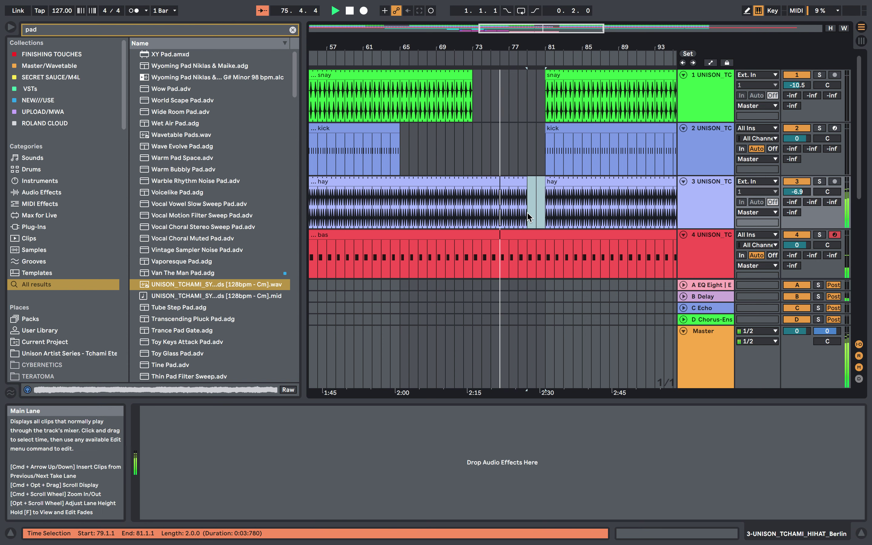
Step: Split the bass clip at bar 81 and delete everything after the split
key(minus)
click(544, 248)
key(minus)
key(super+e)
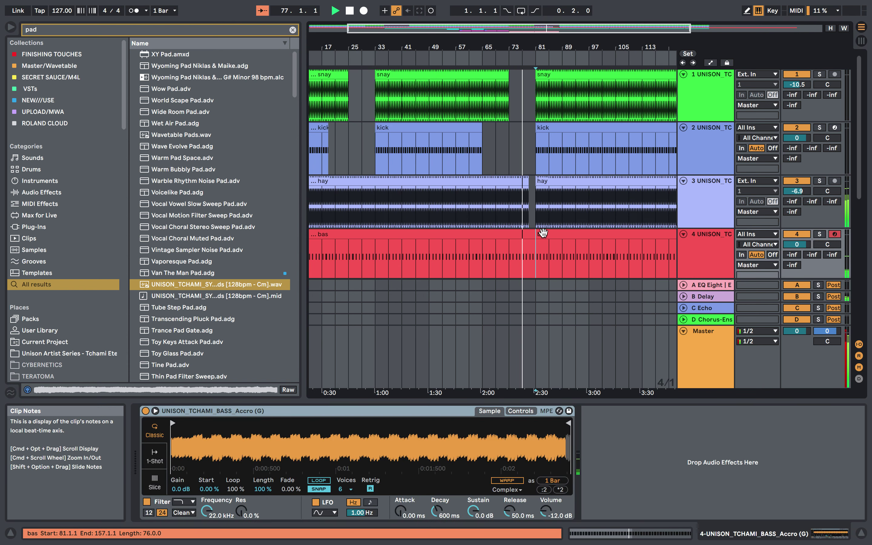
click(543, 230)
key(Delete)
Step: Examine the tracks around bar 81 and look through the browser's pad results for further sounds
key(minus)
scroll(543, 230, down, 8)
scroll(543, 231, up, 8)
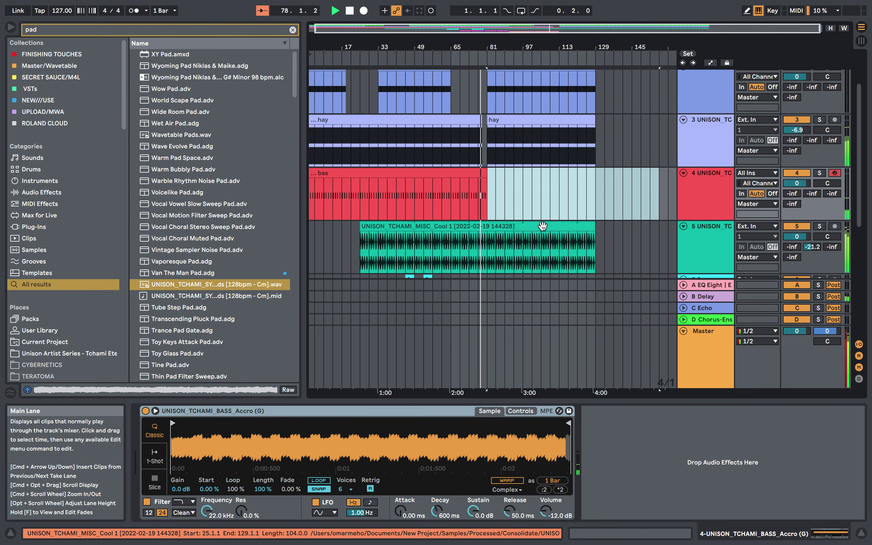
scroll(540, 208, down, 1)
key(plus)
key(plus)
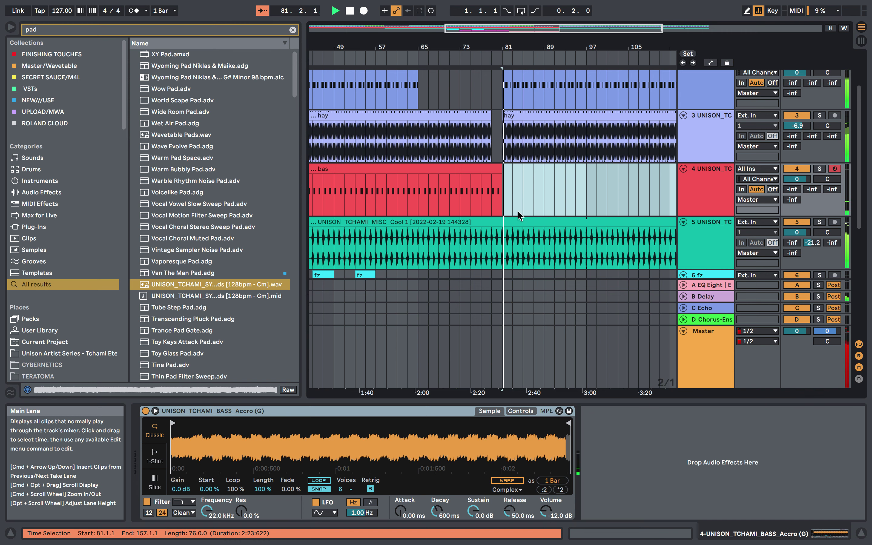
key(minus)
scroll(432, 170, down, 4)
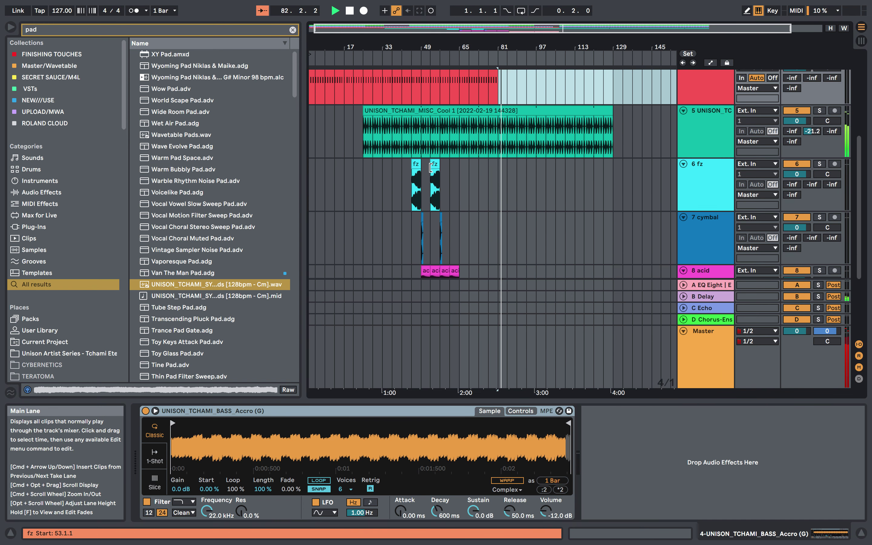
click(431, 168)
scroll(496, 189, down, 3)
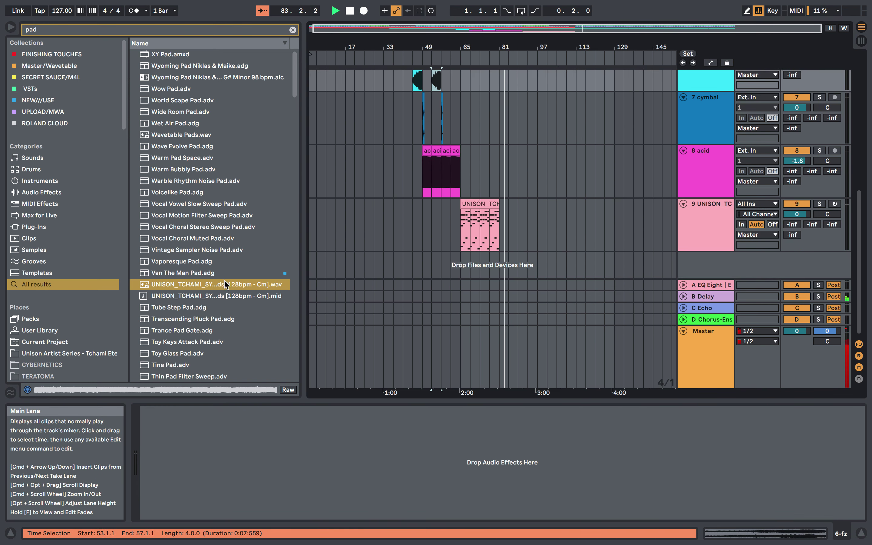
scroll(285, 269, down, 20)
scroll(494, 98, up, 5)
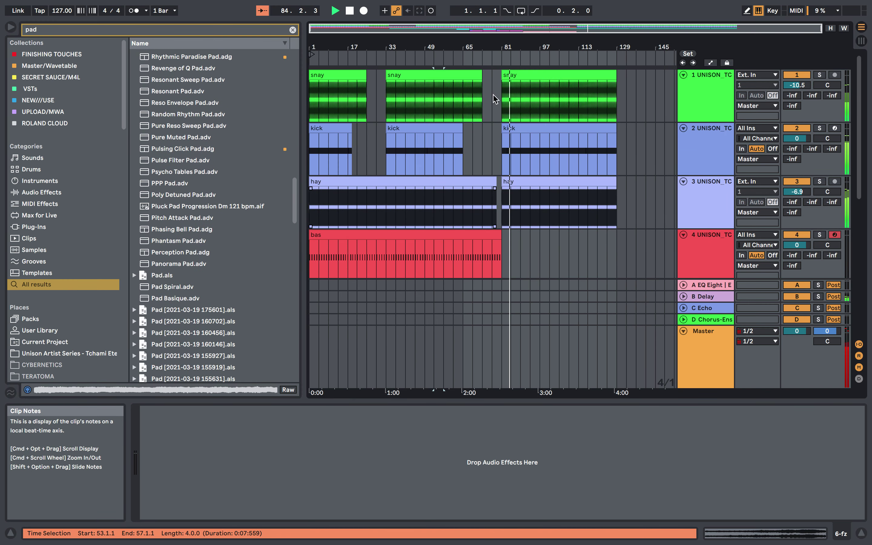
scroll(494, 98, down, 5)
scroll(212, 246, down, 12)
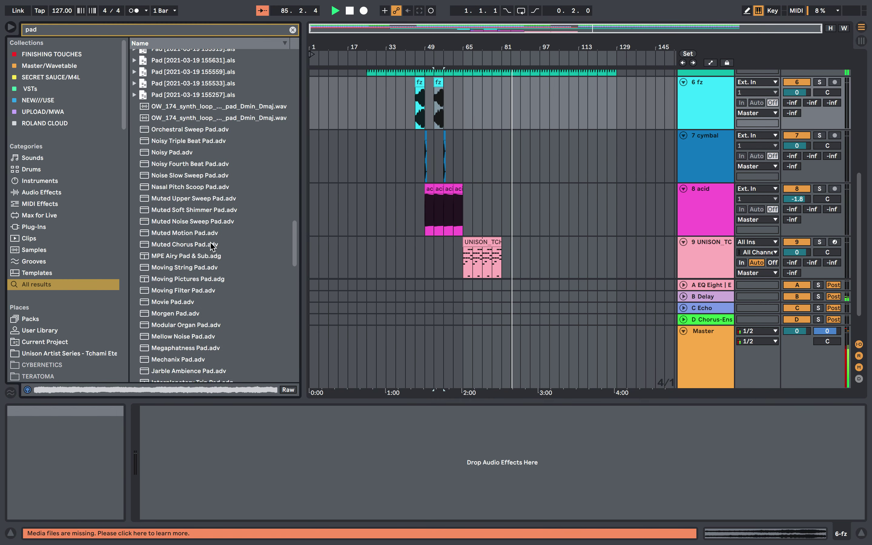
scroll(213, 246, down, 15)
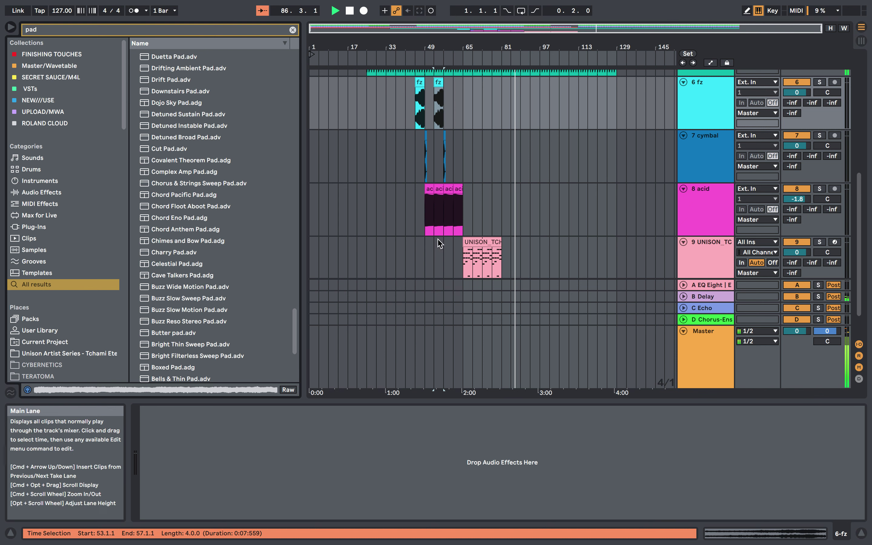
Step: Delete the snare clip's content from bar 89 to bar 129
scroll(440, 240, up, 5)
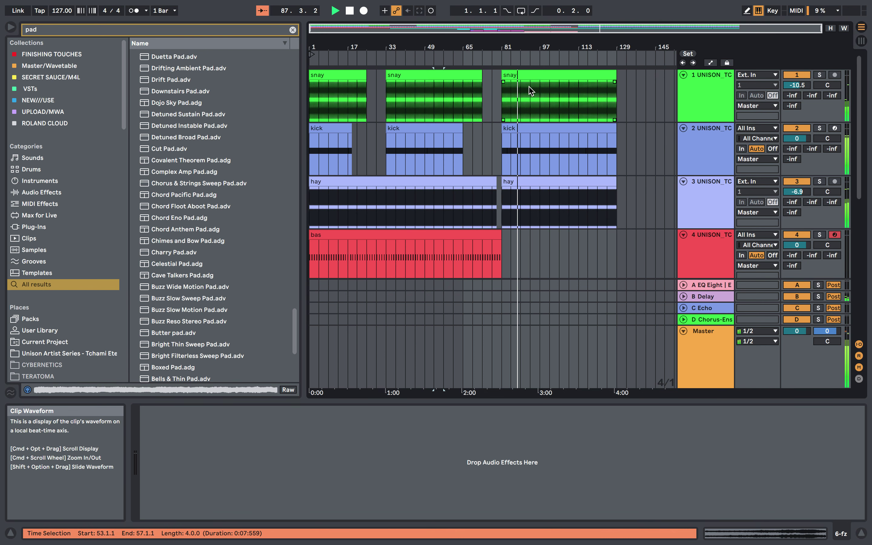
drag(525, 89, 544, 74)
key(Delete)
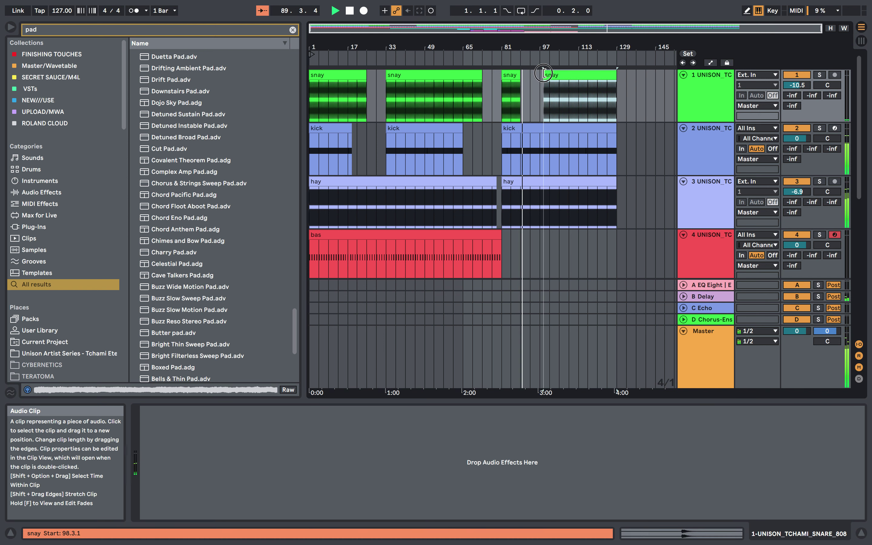
scroll(548, 91, up, 3)
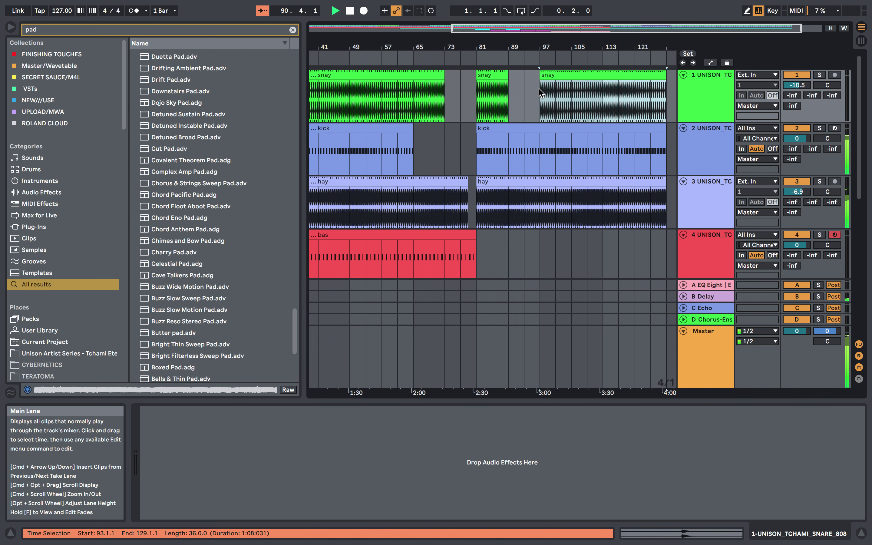
click(564, 85)
key(Delete)
Step: Show the Closing rack's Fade automation on the Master track and draw a rise to 45 at bar 97, dropping back around bar 101
click(717, 326)
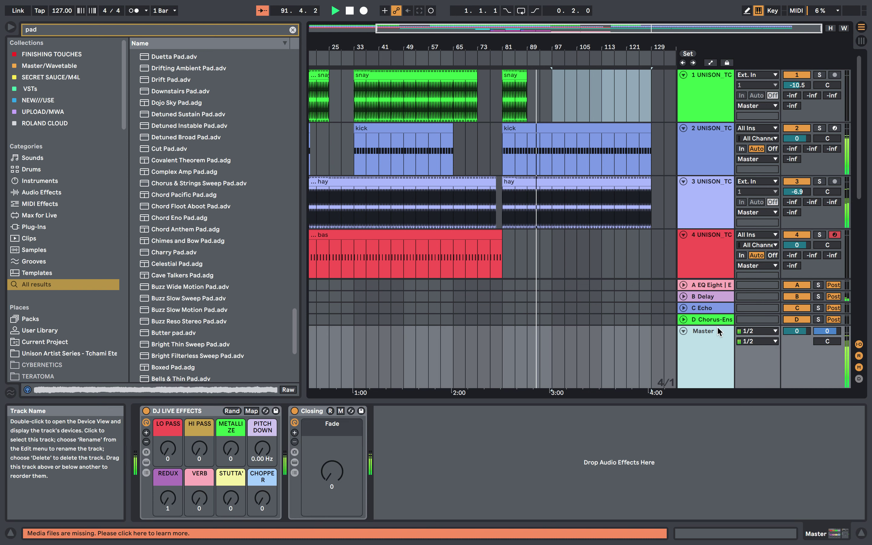
right_click(326, 473)
click(450, 270)
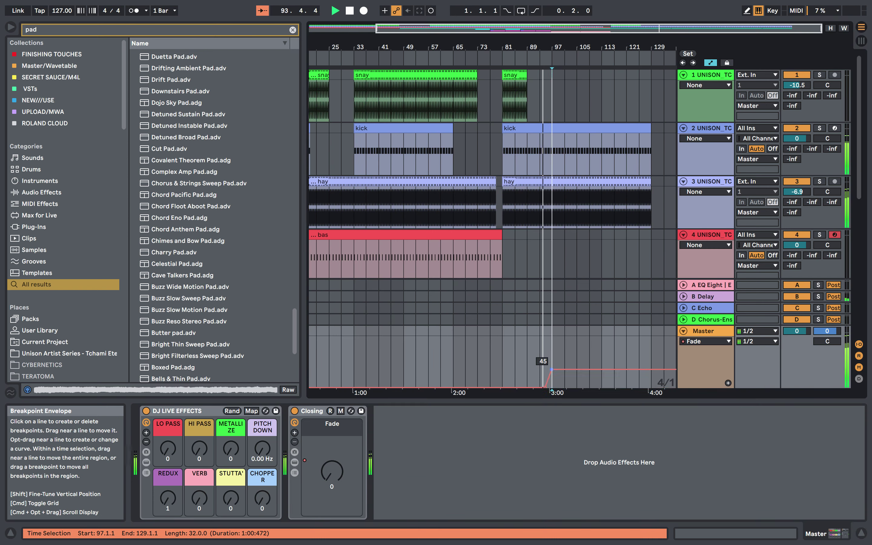
scroll(550, 375, up, 5)
scroll(549, 374, down, 4)
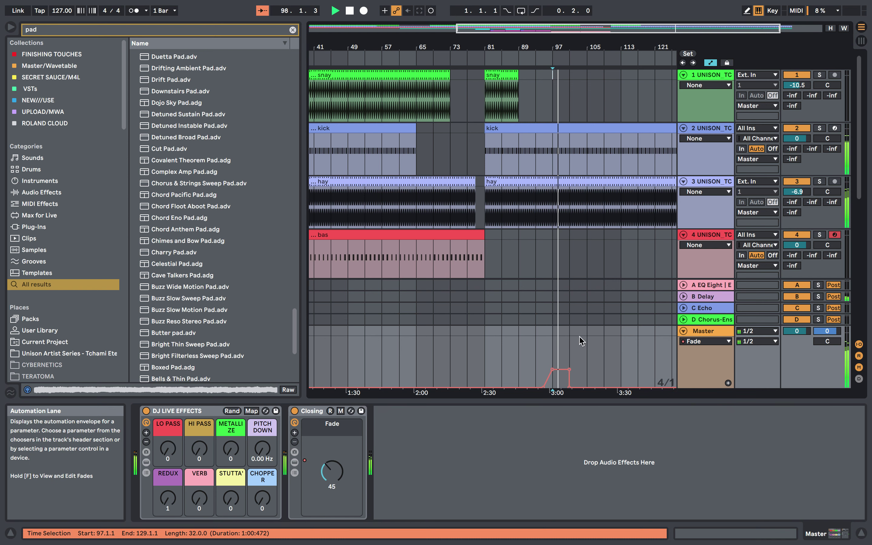
scroll(572, 375, down, 2)
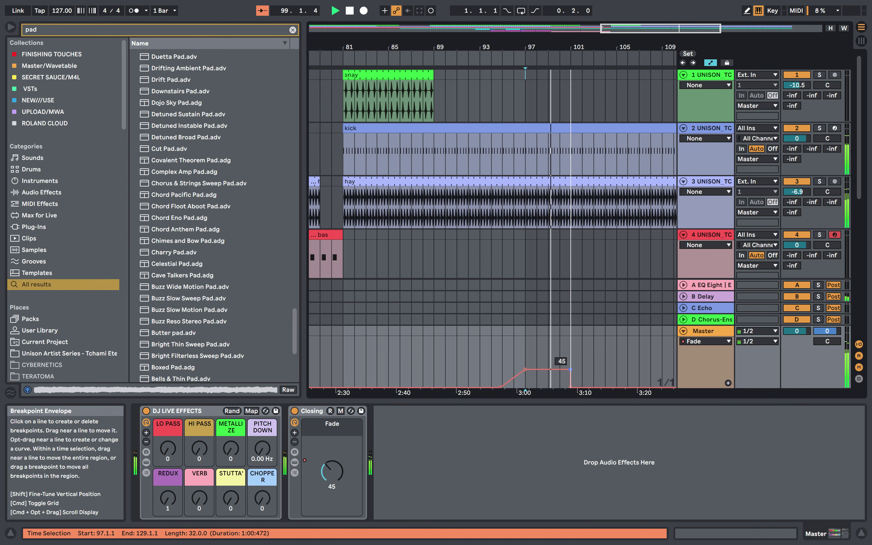
scroll(579, 211, down, 2)
Step: Draw a second rise in the Master track's Fade automation at bar 105 and hold it to the end
drag(573, 205, 652, 130)
click(647, 129)
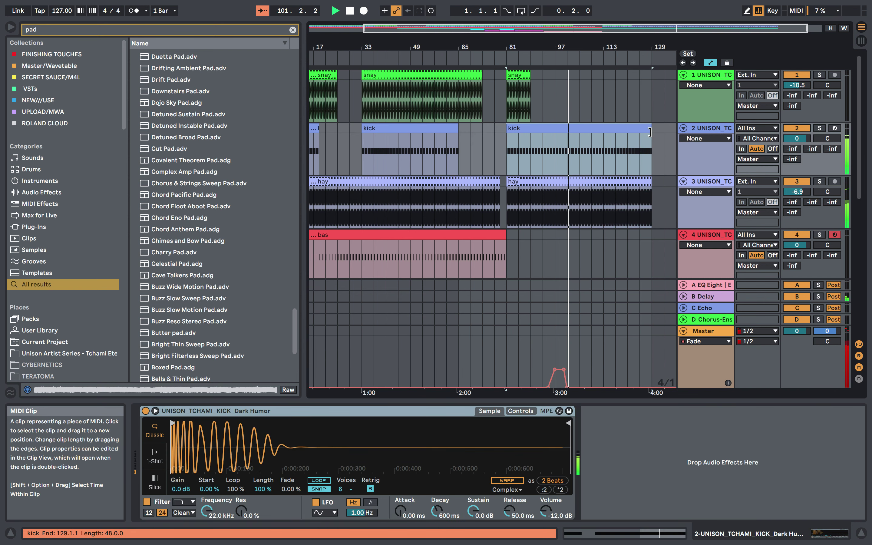
click(578, 355)
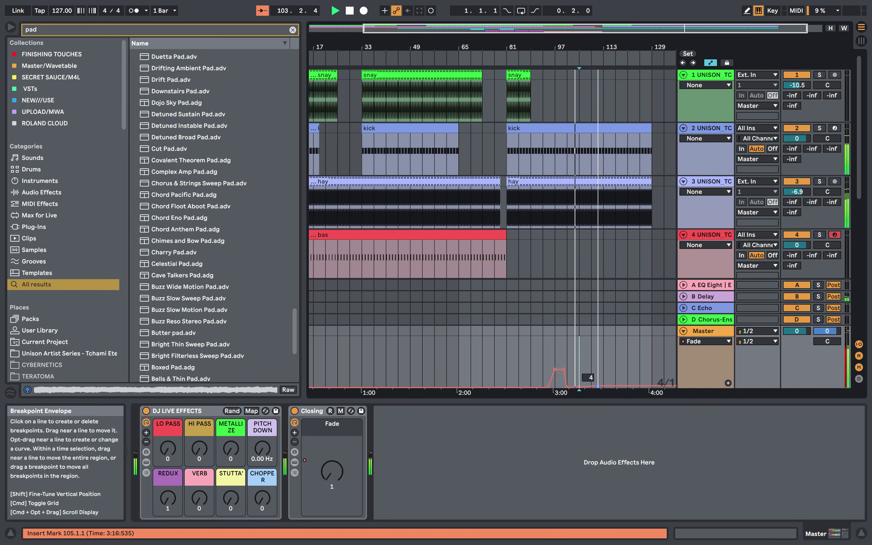
drag(597, 386, 597, 369)
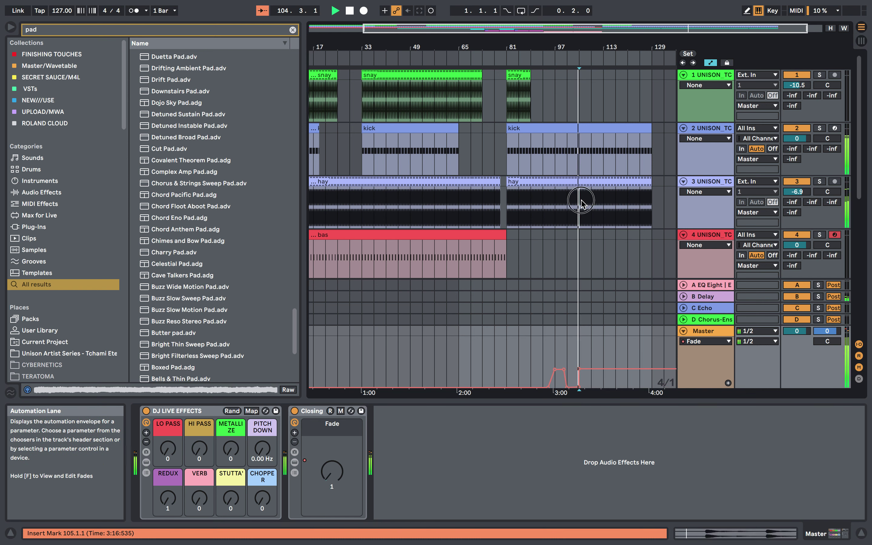
Step: Delete the kick and hi-hat clips from bar 105 to bar 129 and the MISC_Cool 1 clip from bar 109 to bar 129
drag(581, 202, 658, 128)
scroll(629, 149, down, 6)
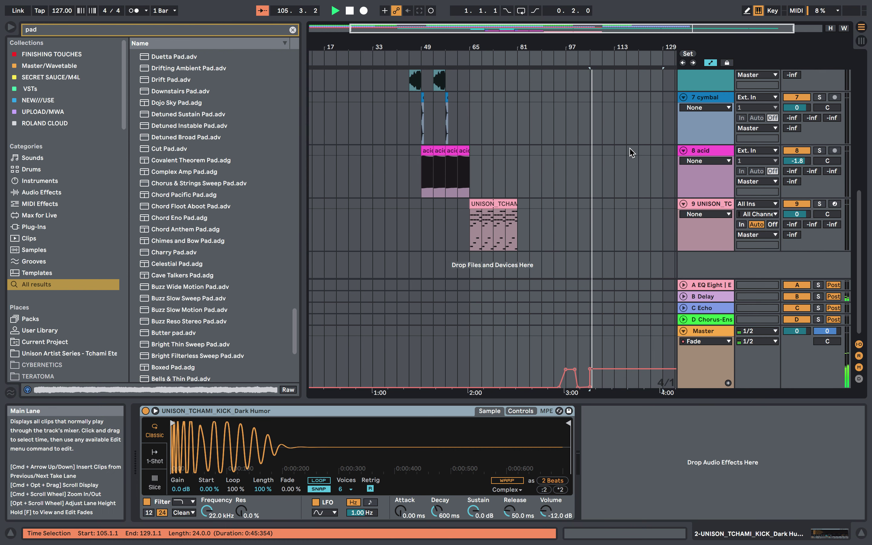
scroll(628, 145, up, 3)
click(597, 187)
drag(597, 187, 664, 175)
click(638, 175)
key(Delete)
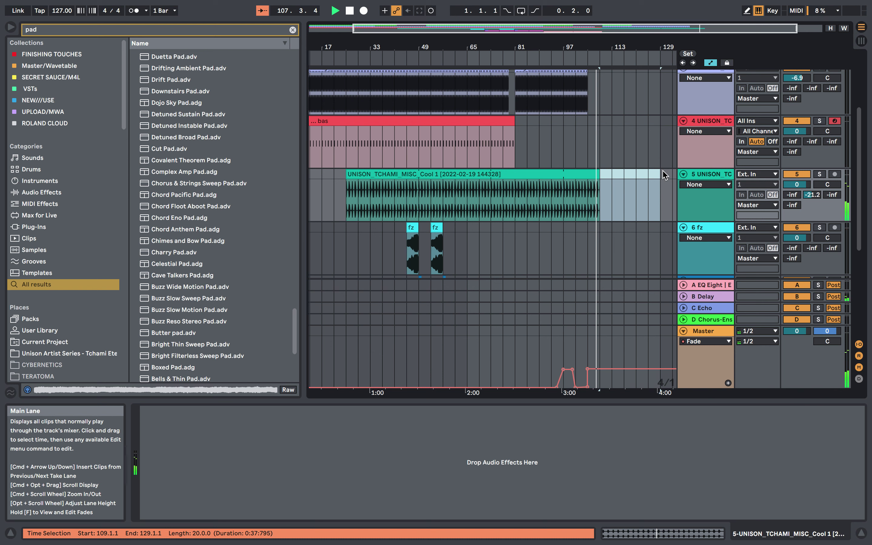
scroll(609, 248, down, 5)
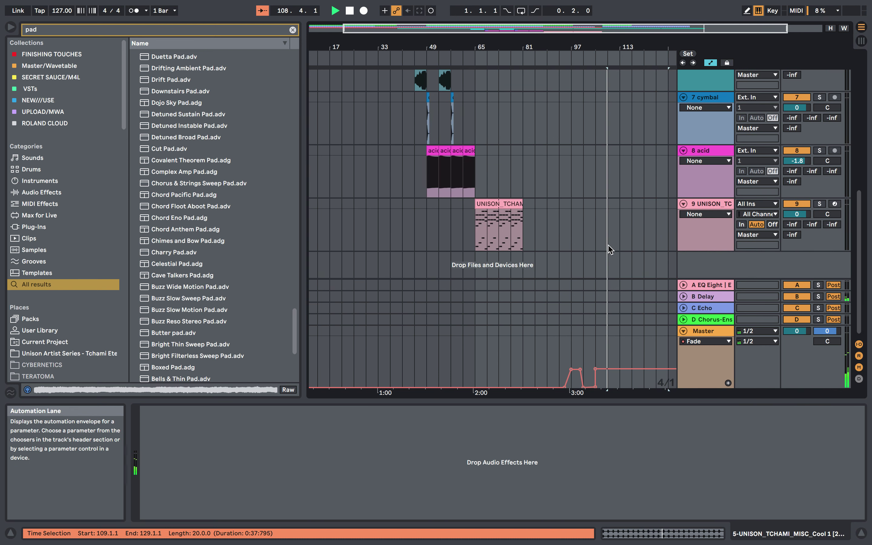